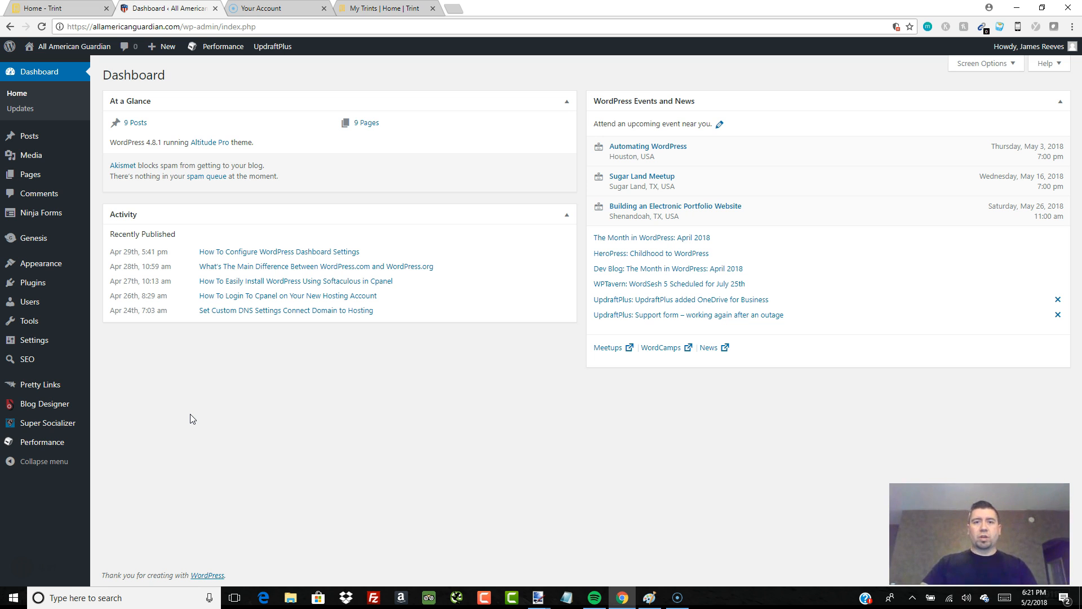
Open the list of installed plugins on the allamericanguardian.com WordPress site.
{"action": "mouse_move", "coordinate": [42, 341]}
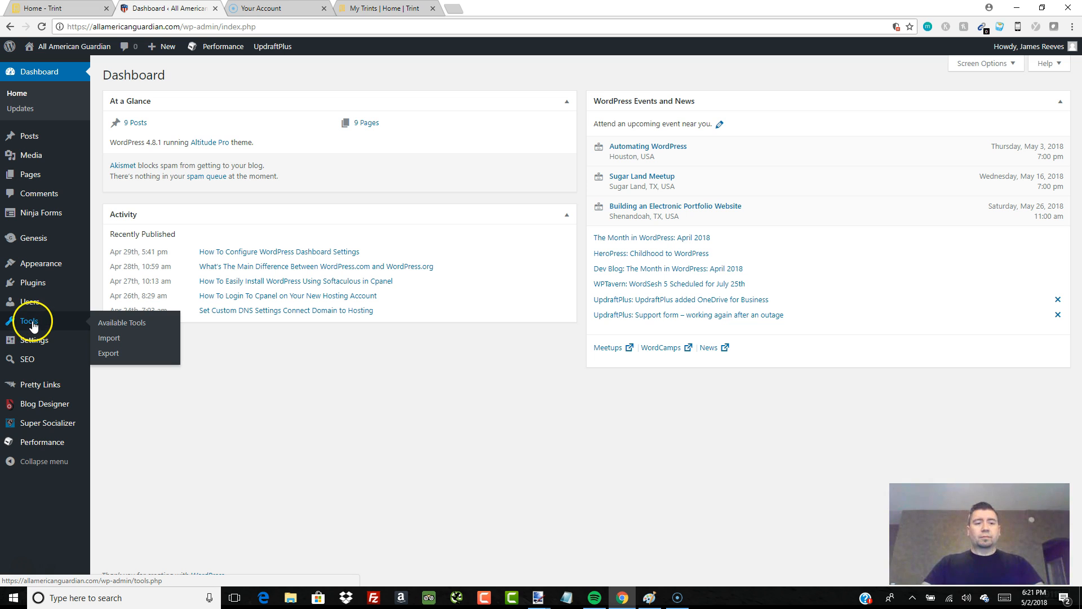
{"action": "mouse_move", "coordinate": [45, 285]}
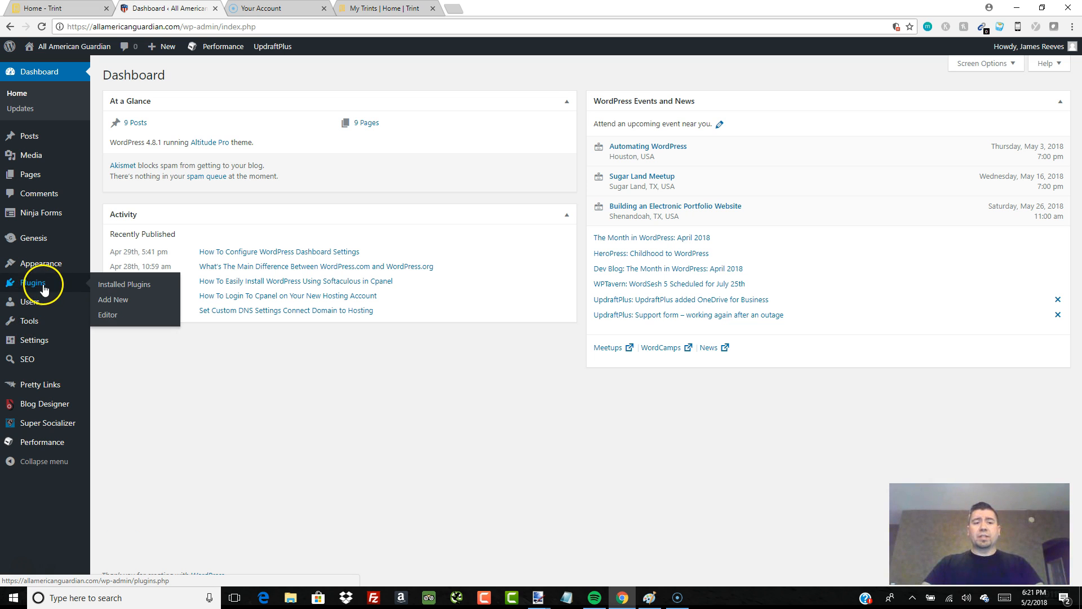
{"action": "left_click", "coordinate": [124, 289]}
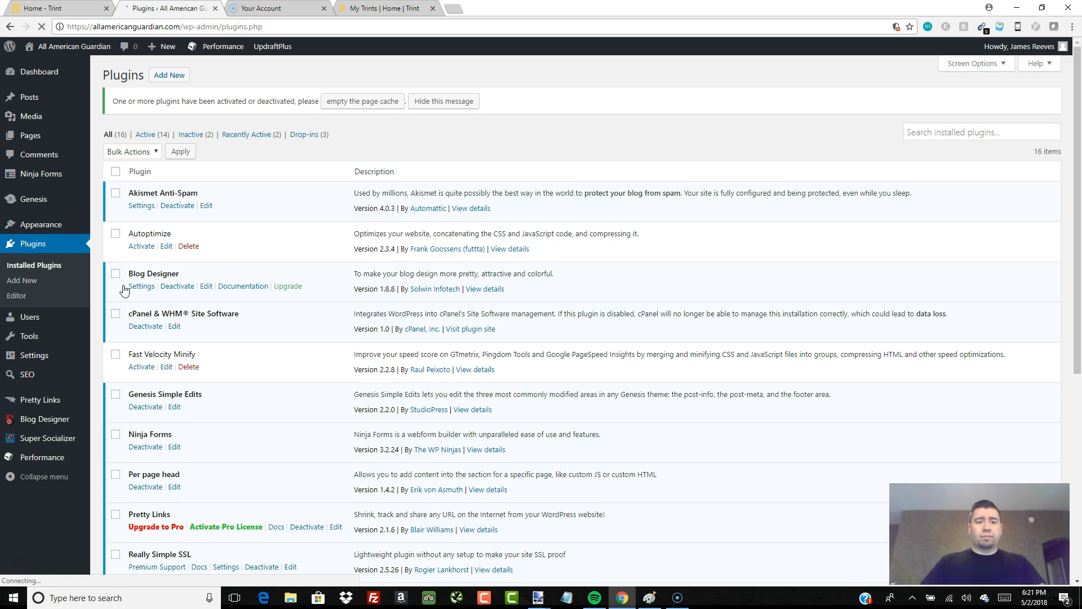
{"action": "left_click", "coordinate": [228, 212]}
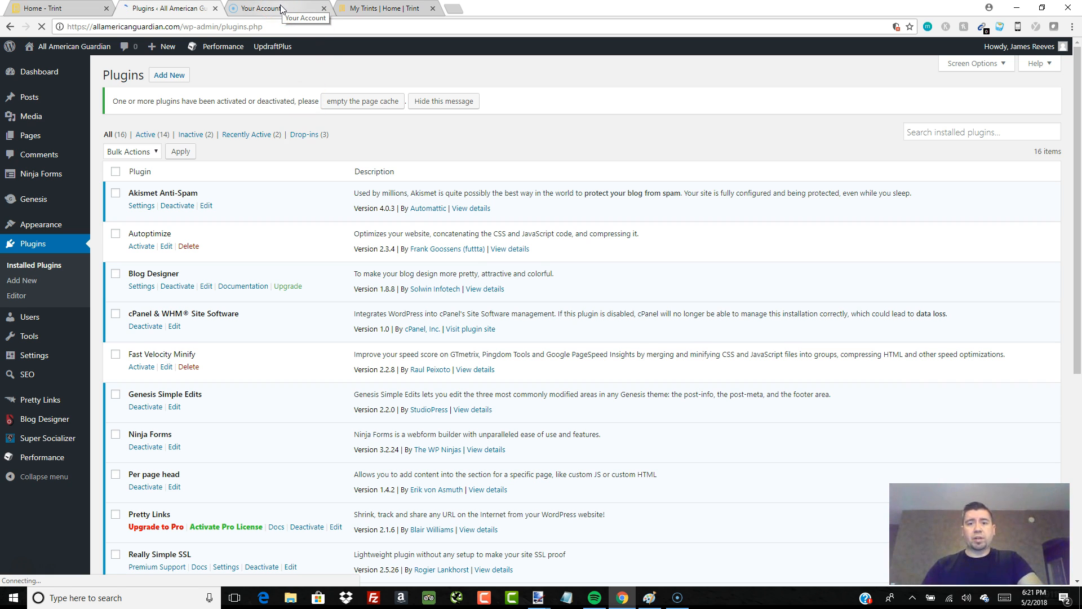
Load allamerican.site/wp-admin in a new browser tab.
{"action": "left_click", "coordinate": [453, 9]}
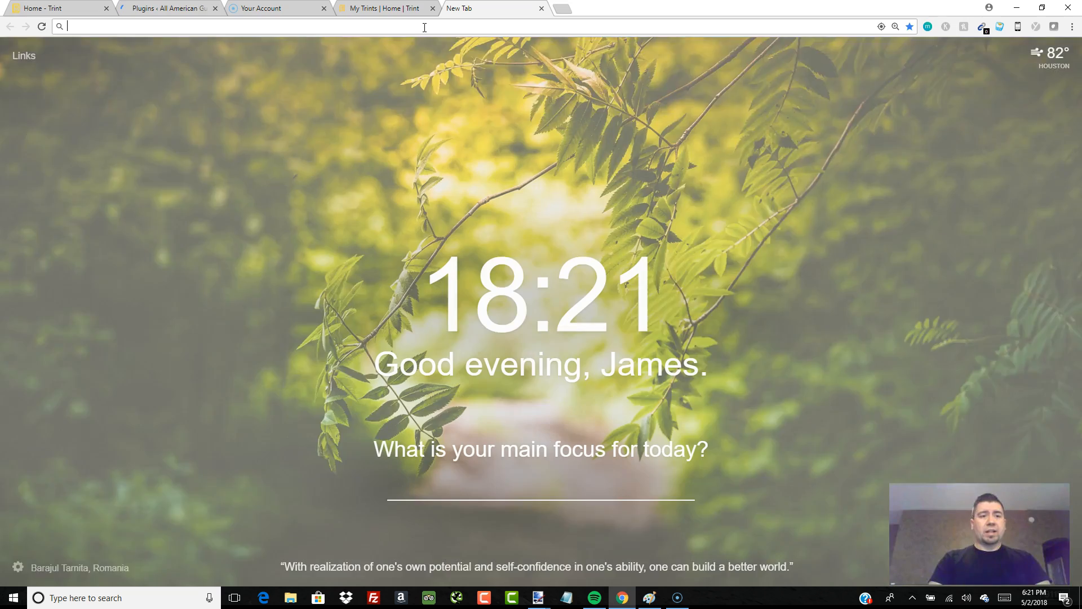
{"action": "type", "text": "allamerican.site/wp"}
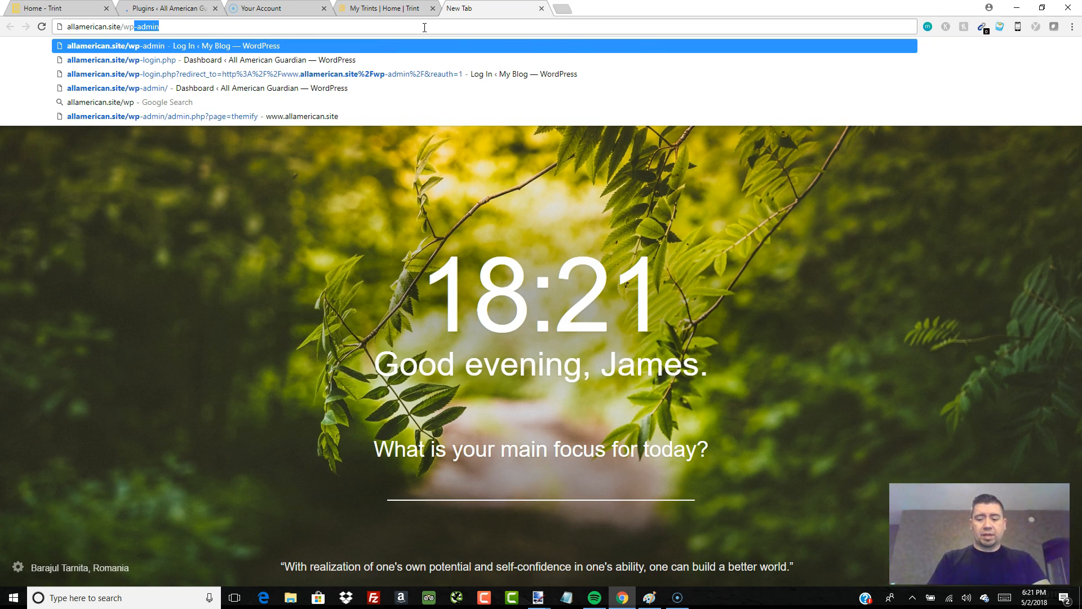
{"action": "key", "text": "Return"}
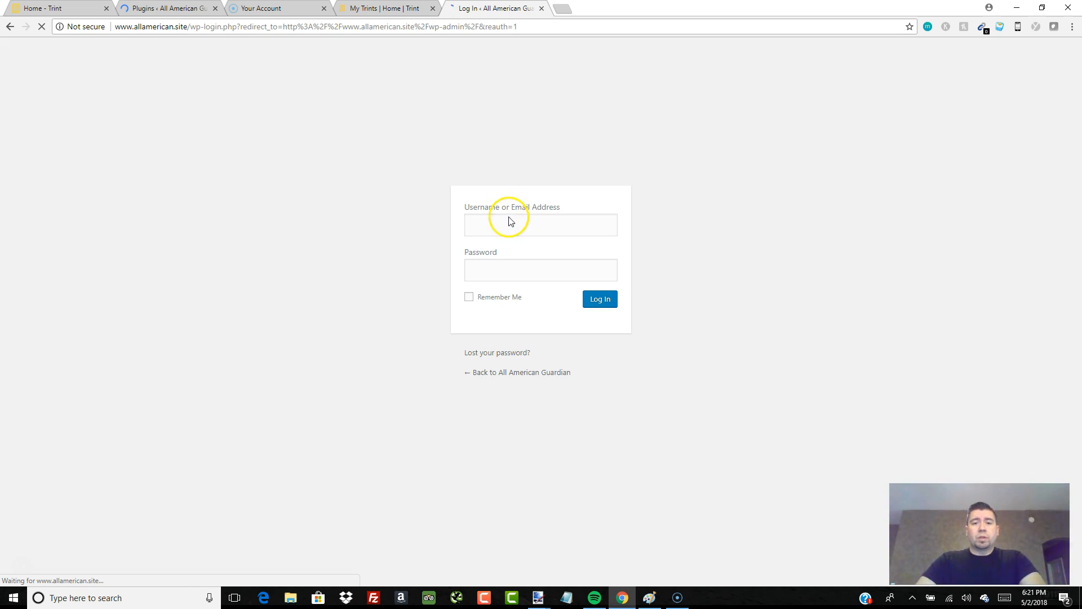
Log in to the allamerican.site WordPress admin with the account username and password.
{"action": "left_click", "coordinate": [531, 225]}
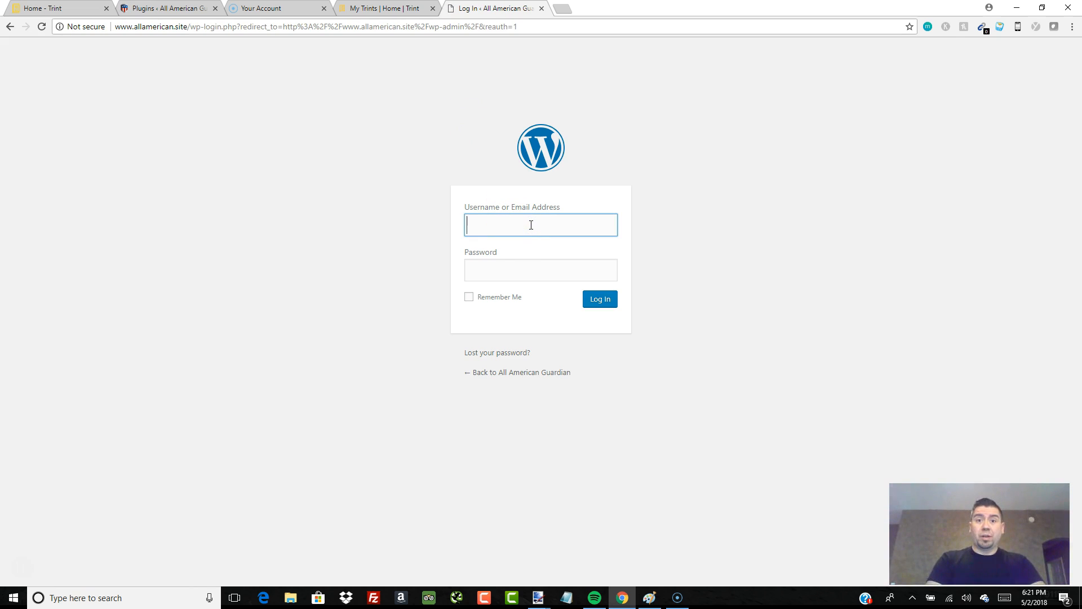
{"action": "type", "text": "amerallican"}
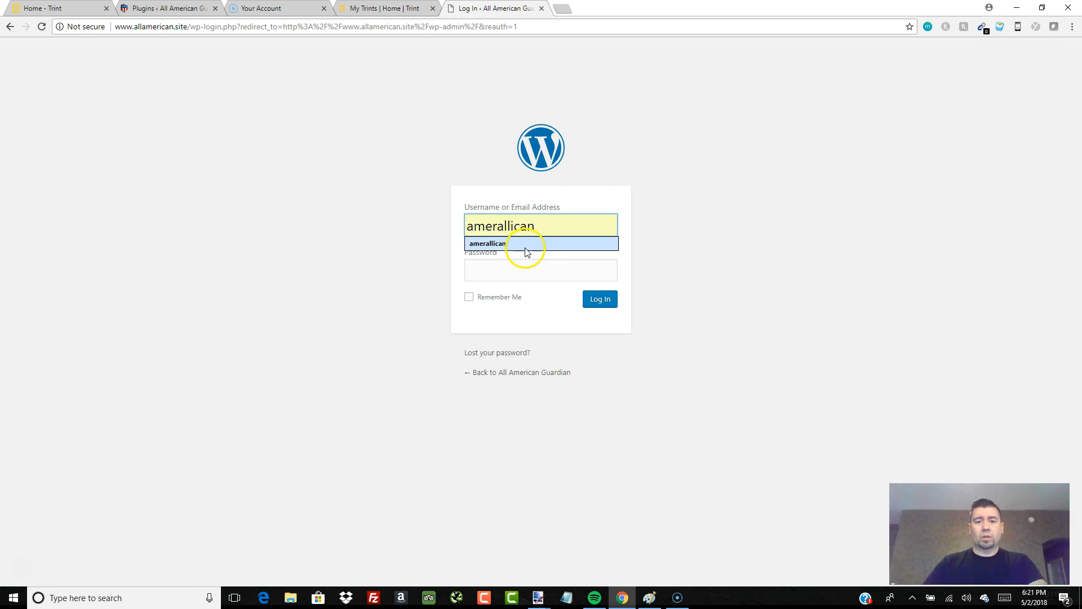
{"action": "left_click", "coordinate": [526, 248]}
{"action": "left_click", "coordinate": [519, 268]}
{"action": "type", "text": "******"}
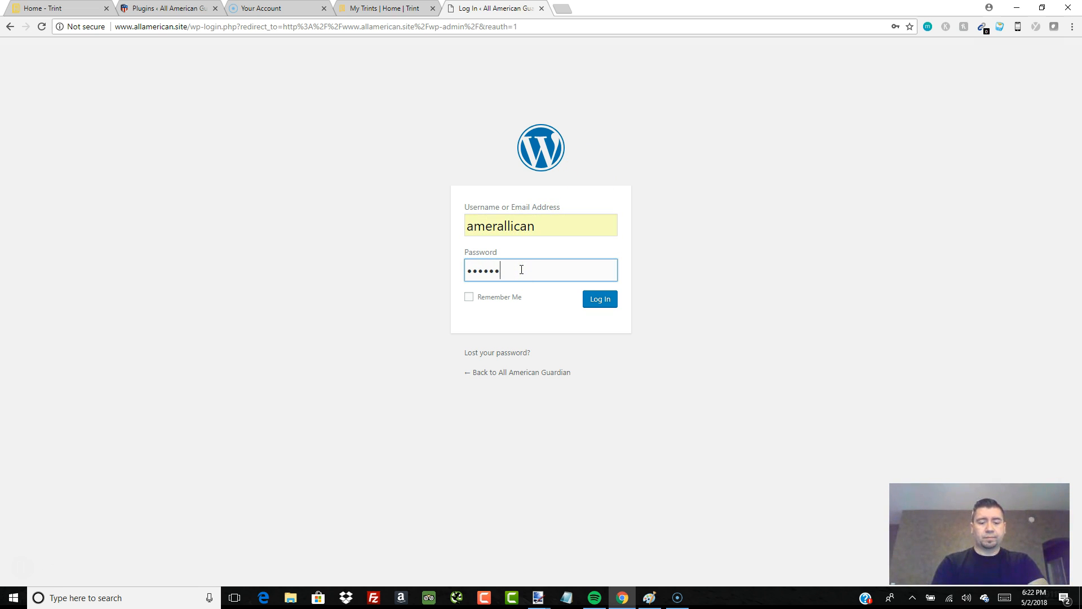
{"action": "type", "text": "****"}
{"action": "key", "text": "Return"}
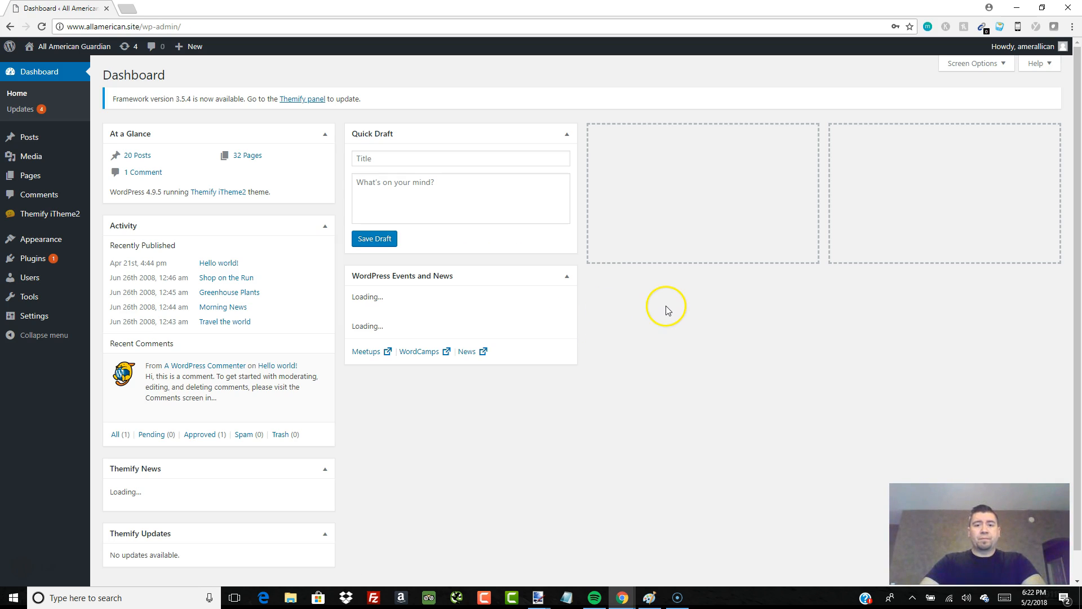
Open the list of installed plugins on the allamerican.site dashboard.
{"action": "left_click", "coordinate": [41, 262]}
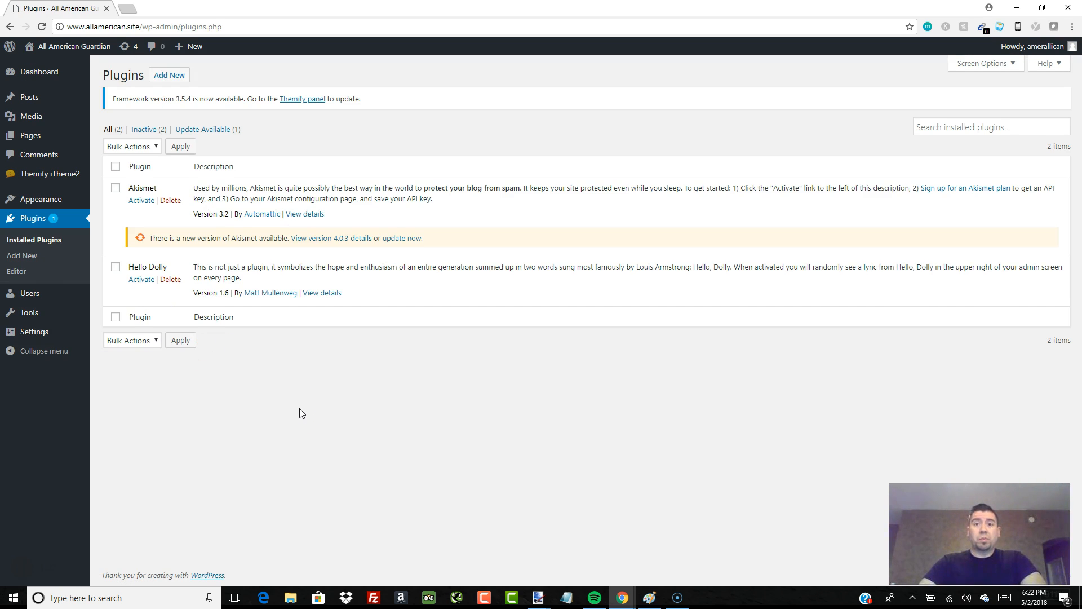
{"action": "left_click", "coordinate": [300, 389]}
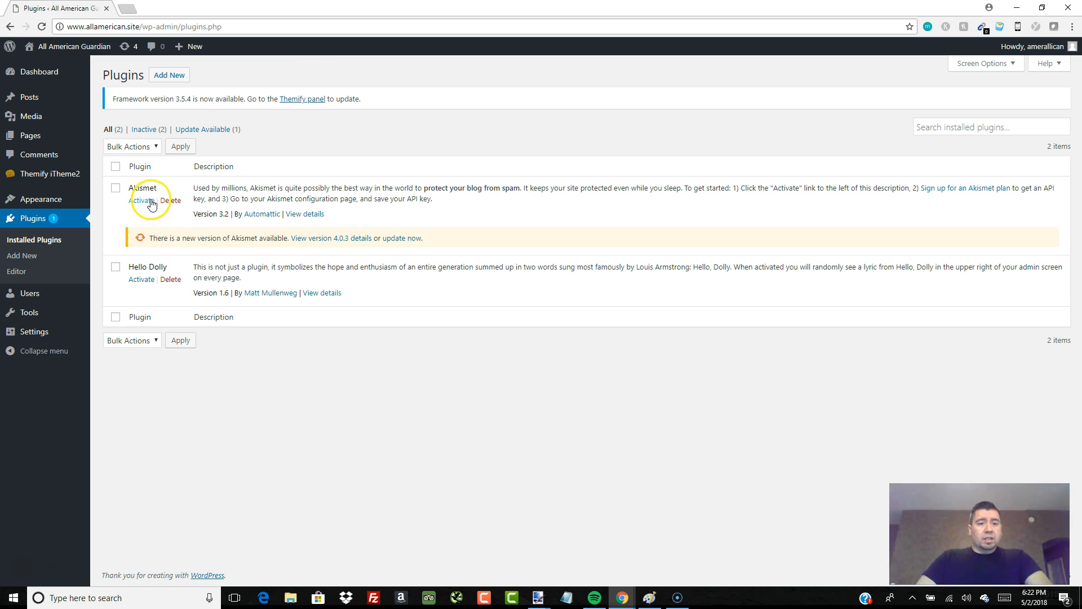
Return to the filled-in login form, resubmit it into a new dashboard window, and minimize that window.
{"action": "left_click", "coordinate": [1019, 8]}
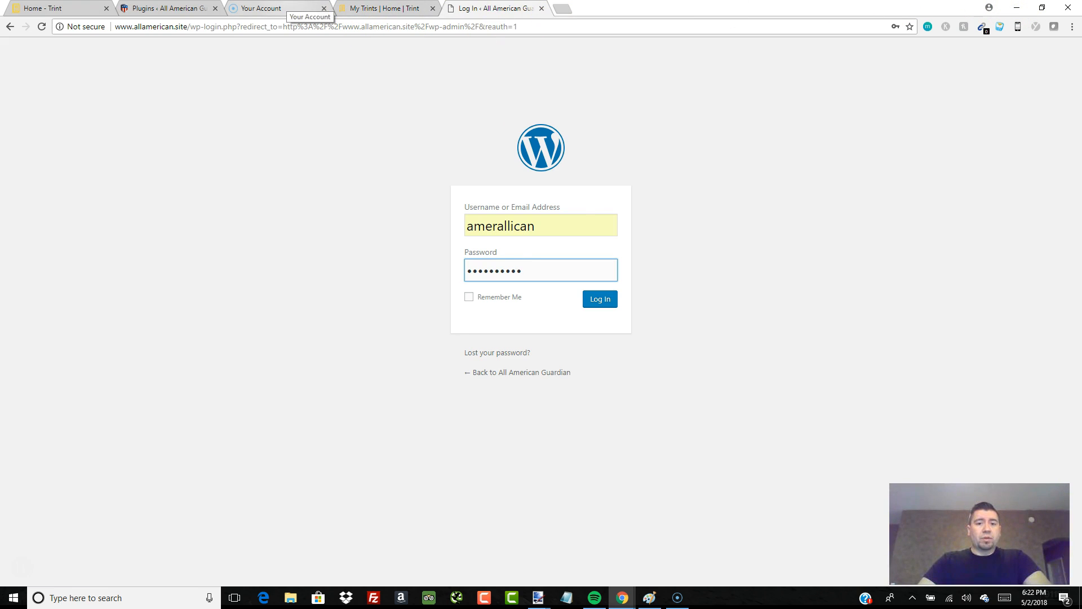
{"action": "key", "text": "shift+Return"}
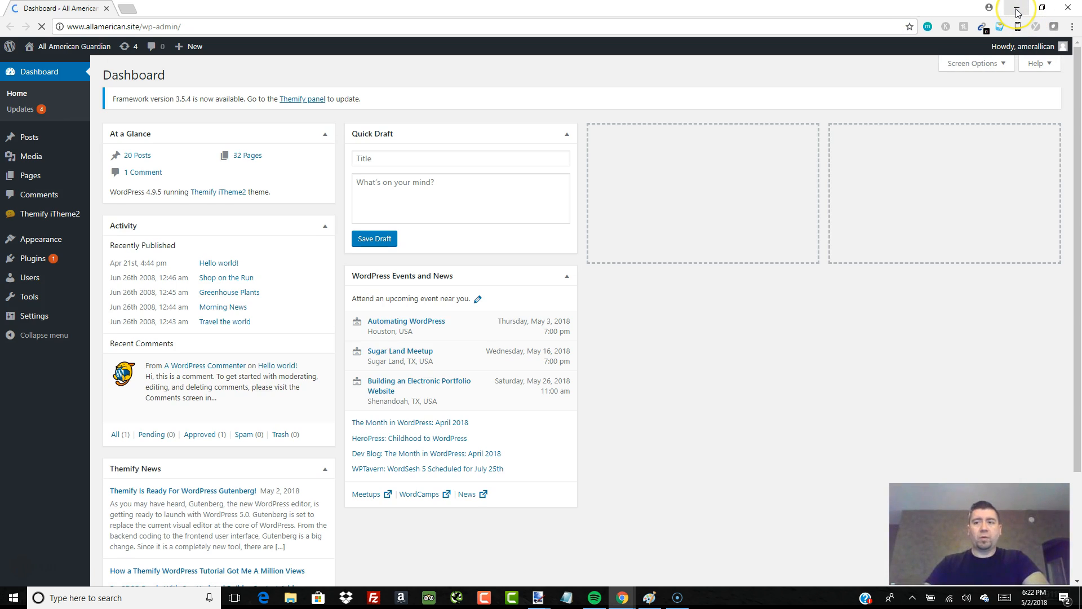
{"action": "left_click", "coordinate": [1016, 9]}
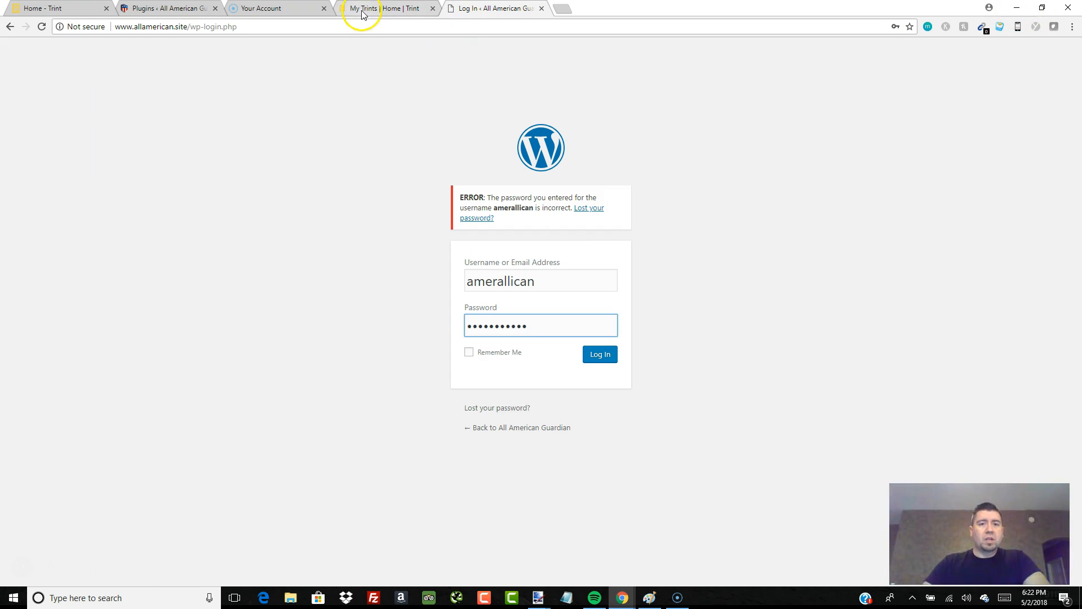
Examine the installed plugins on the allamericanguardian.com site from the first to the last entry.
{"action": "left_click", "coordinate": [152, 9]}
{"action": "scroll", "coordinate": [265, 343], "scroll_direction": "down", "scroll_amount": 6}
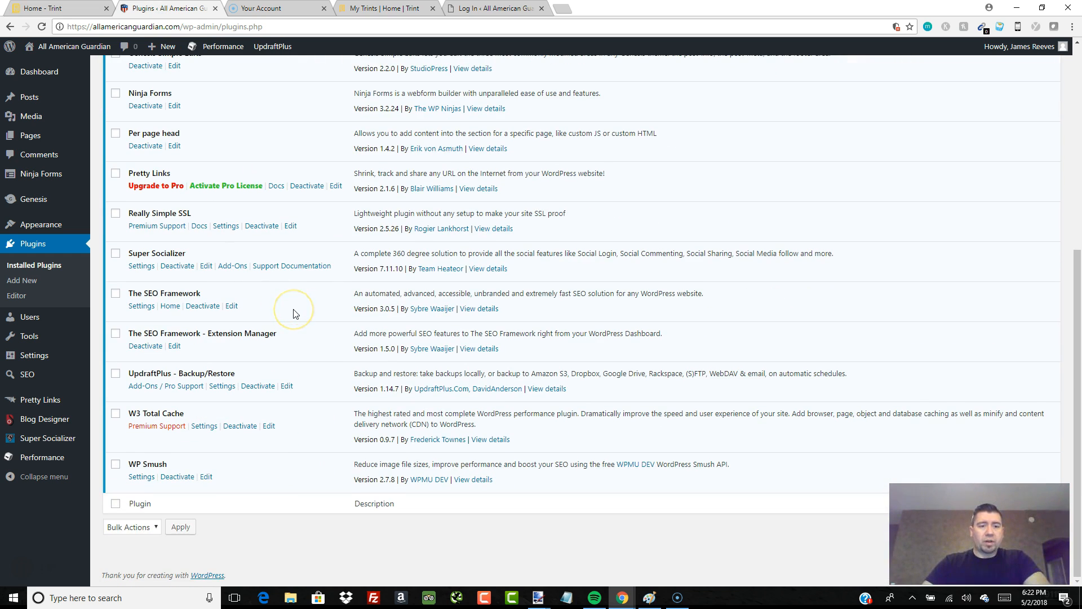
{"action": "scroll", "coordinate": [294, 313], "scroll_direction": "up", "scroll_amount": 7}
{"action": "scroll", "coordinate": [248, 182], "scroll_direction": "down", "scroll_amount": 3}
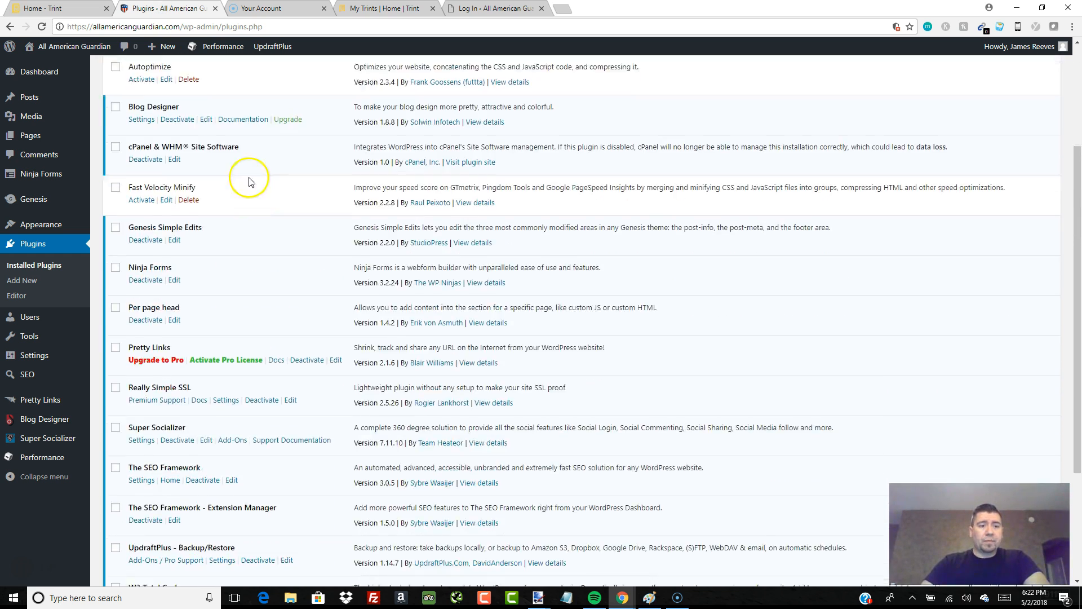
{"action": "scroll", "coordinate": [249, 182], "scroll_direction": "down", "scroll_amount": 3}
{"action": "scroll", "coordinate": [268, 309], "scroll_direction": "up", "scroll_amount": 6}
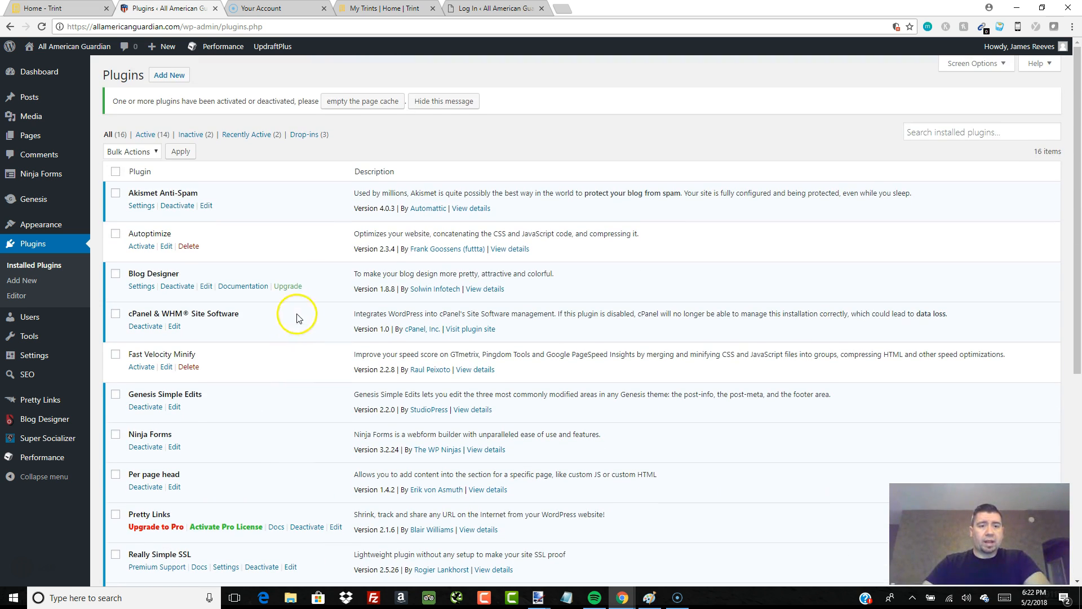
Switch back to the logged-in allamerican.site dashboard window and open its installed plugins.
{"action": "left_click", "coordinate": [488, 9]}
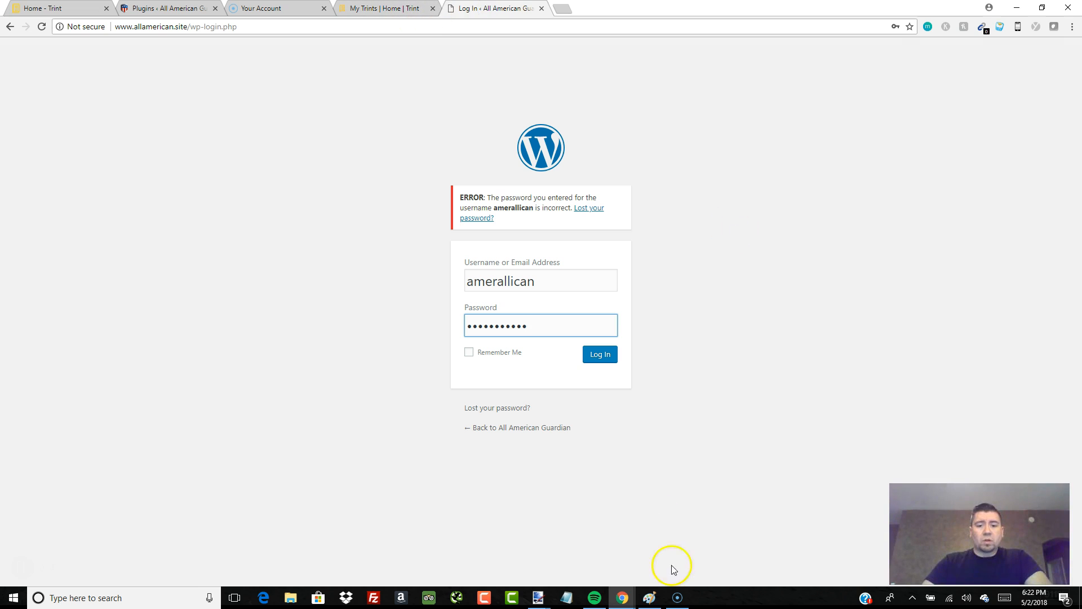
{"action": "mouse_move", "coordinate": [623, 597]}
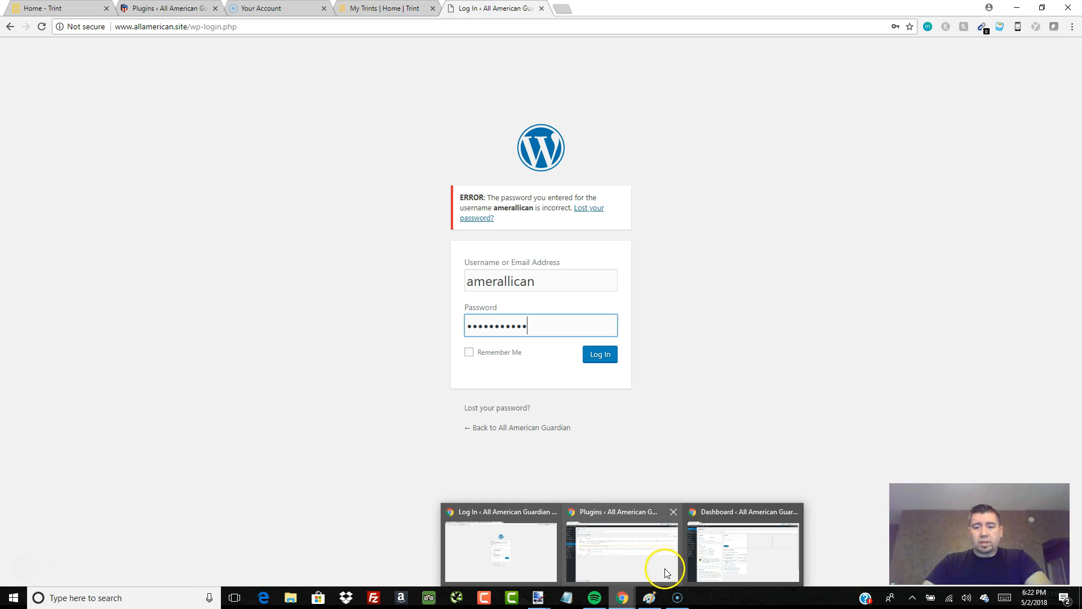
{"action": "left_click", "coordinate": [726, 555]}
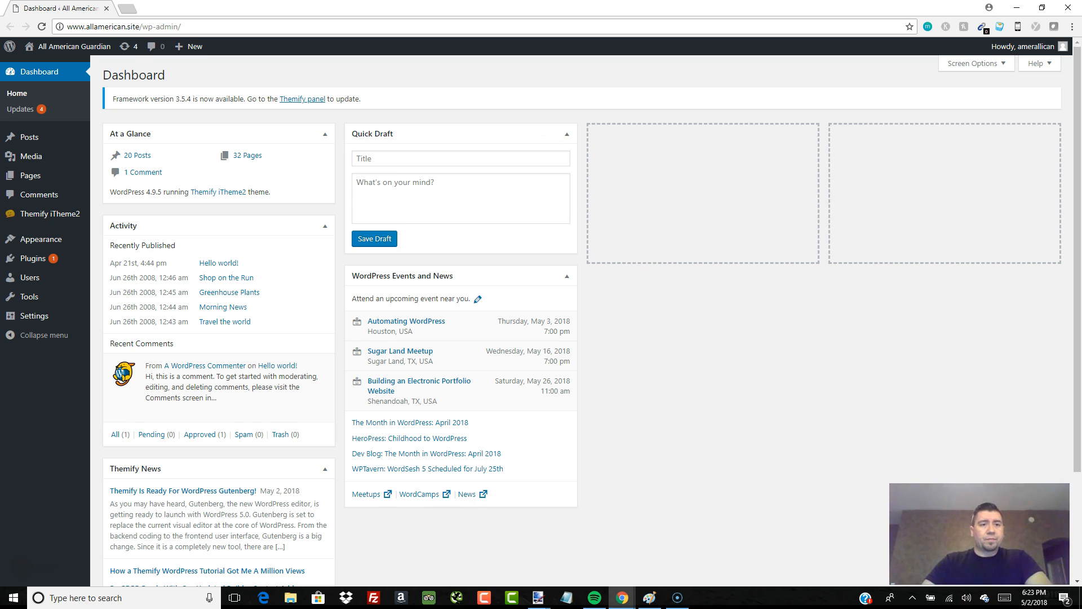
{"action": "mouse_move", "coordinate": [40, 262]}
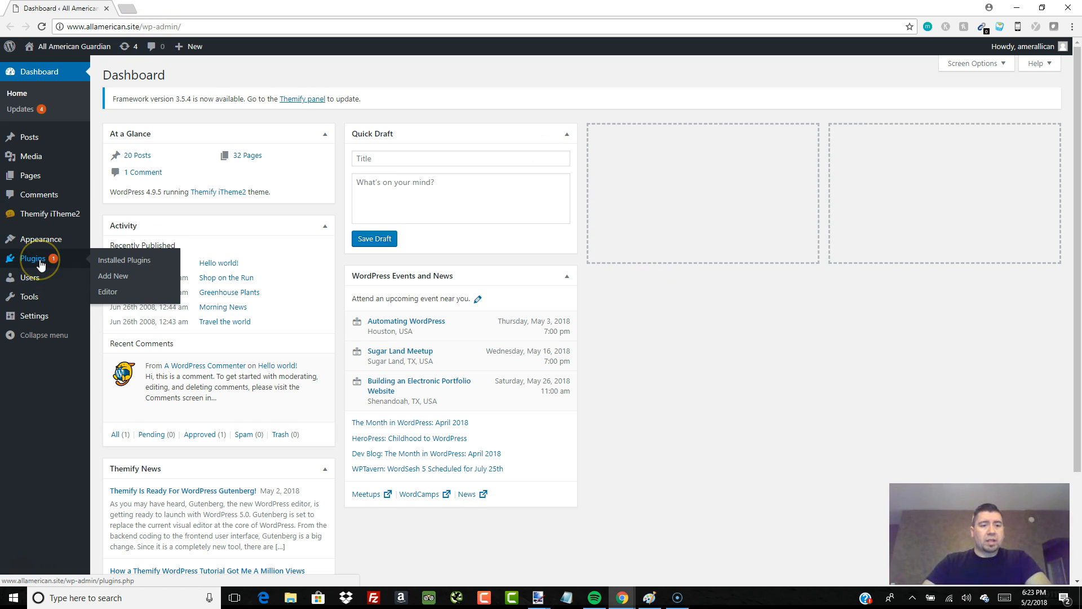
{"action": "left_click", "coordinate": [41, 259]}
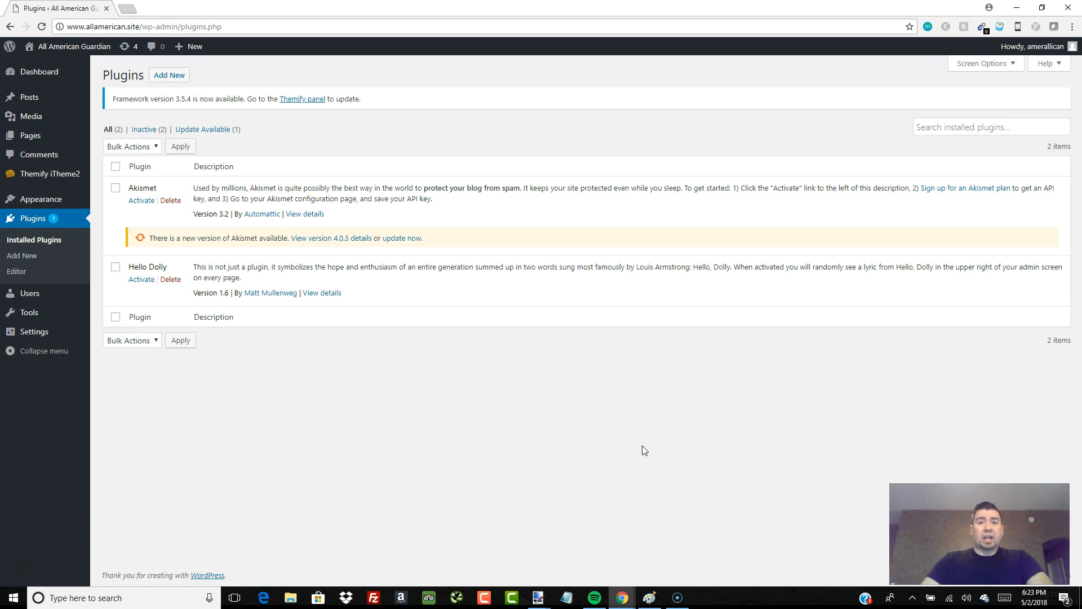
{"action": "left_click", "coordinate": [617, 390]}
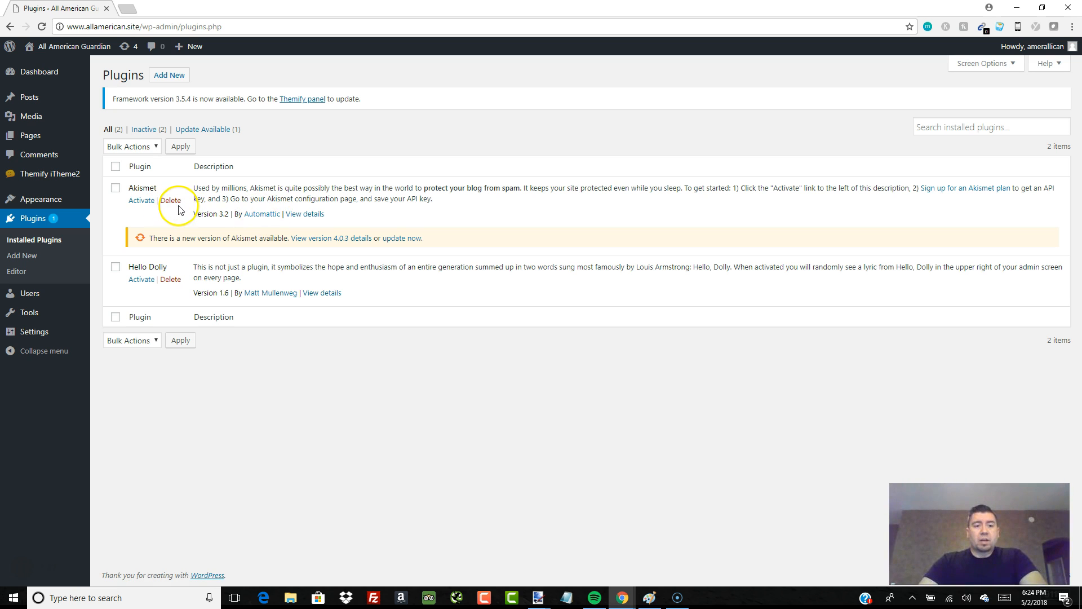
{"action": "left_click", "coordinate": [373, 291]}
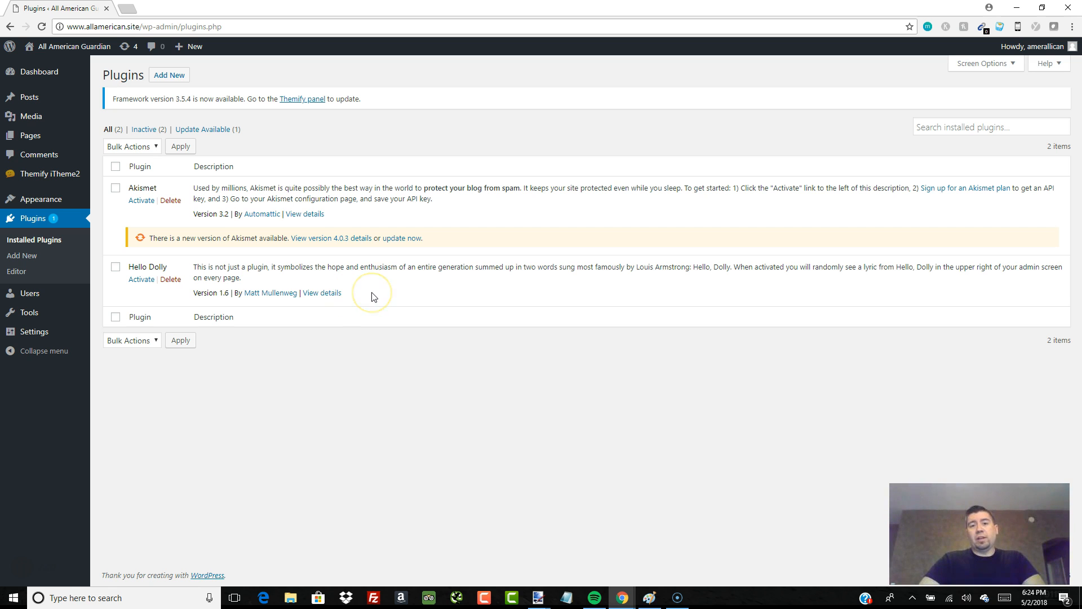
{"action": "left_click", "coordinate": [374, 291]}
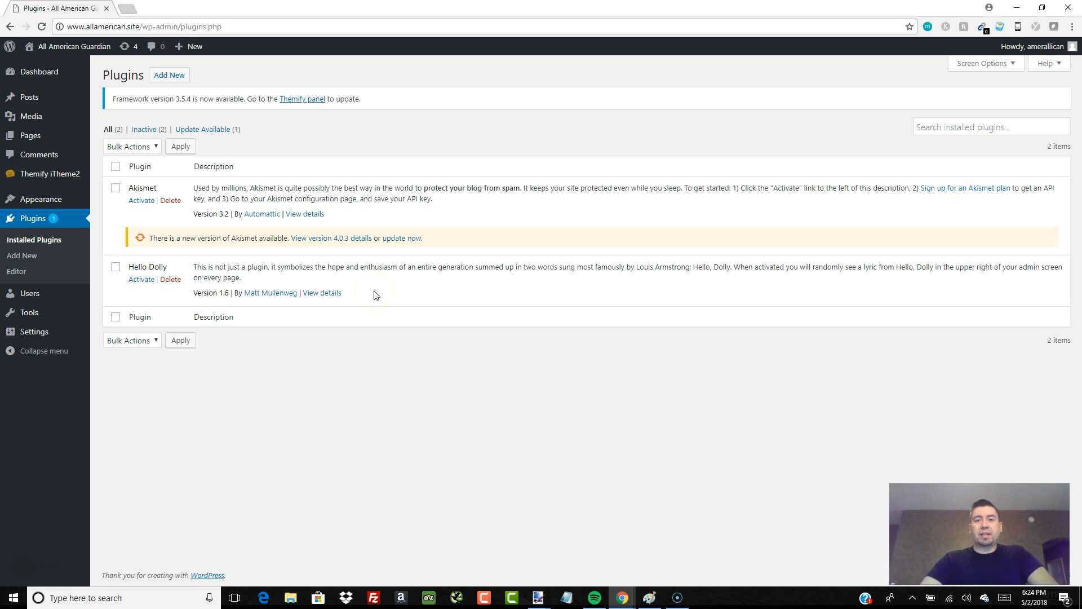
Delete the Hello Dolly plugin and its data, and update the Akismet plugin to version 4.0.3.
{"action": "left_click", "coordinate": [175, 282]}
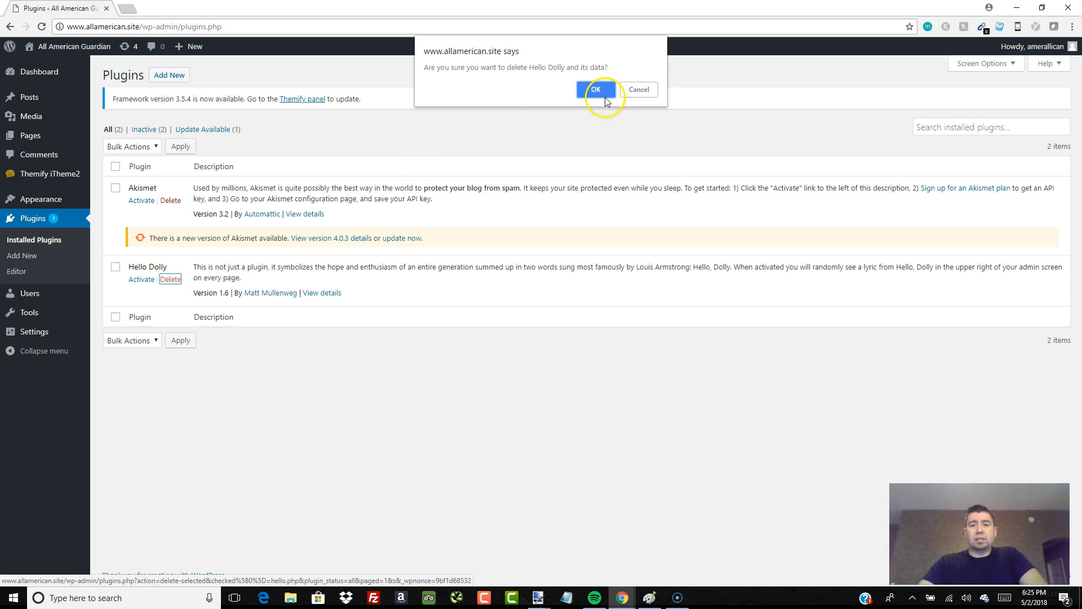
{"action": "left_click", "coordinate": [613, 91]}
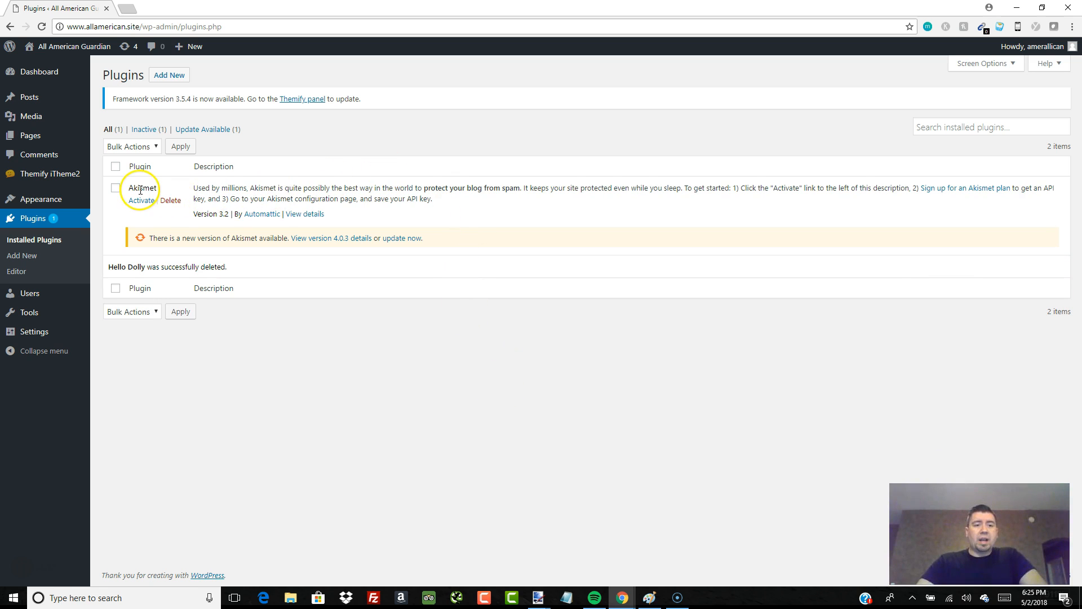
{"action": "left_click", "coordinate": [404, 241]}
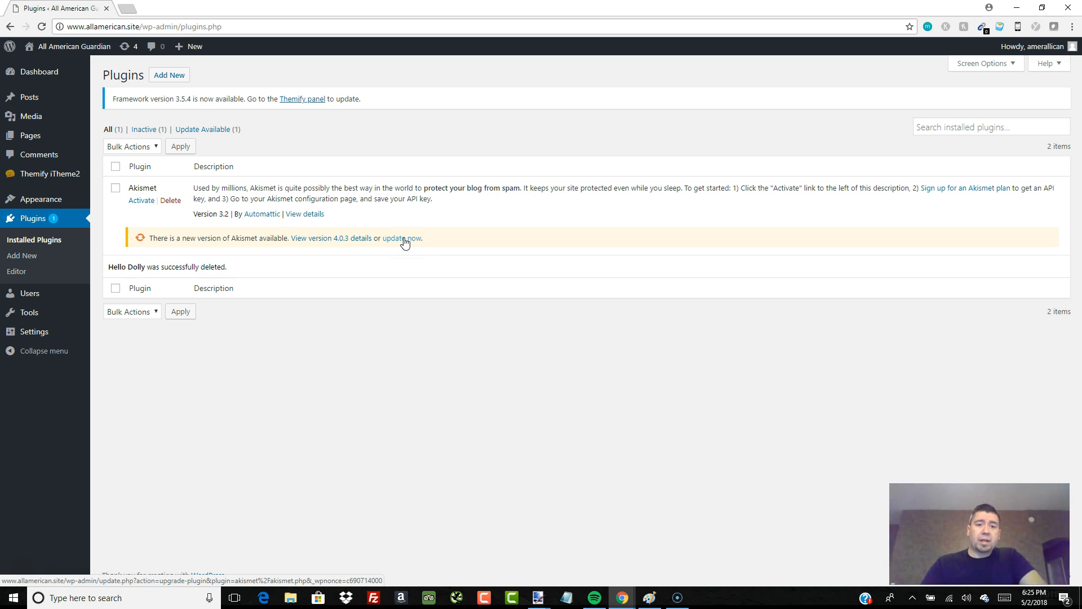
{"action": "left_click", "coordinate": [403, 239]}
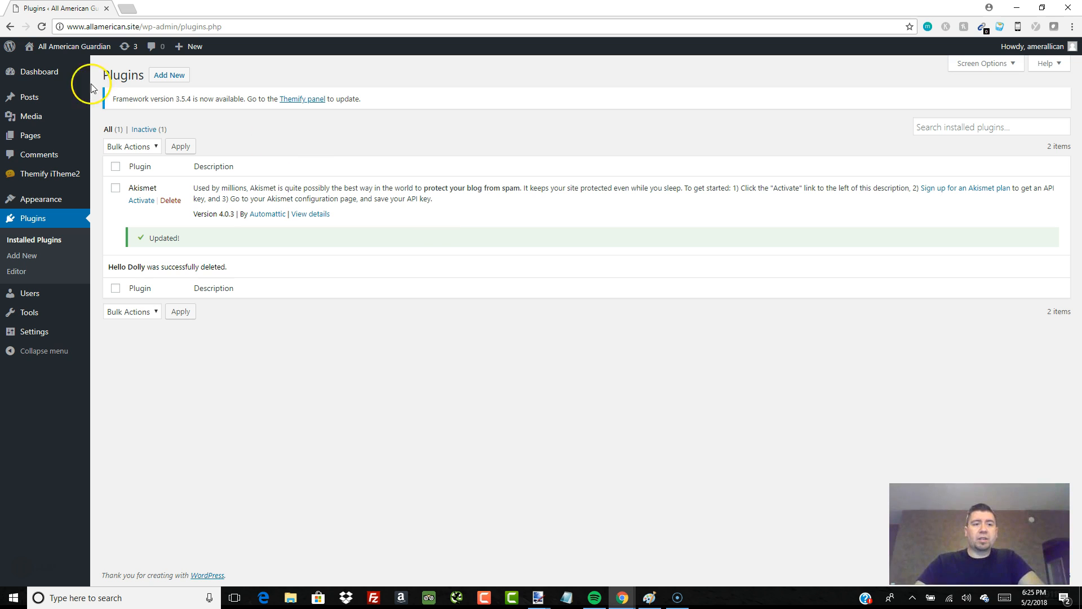
View the public front page of the All American Guardian site and return to its admin dashboard.
{"action": "left_click", "coordinate": [73, 56]}
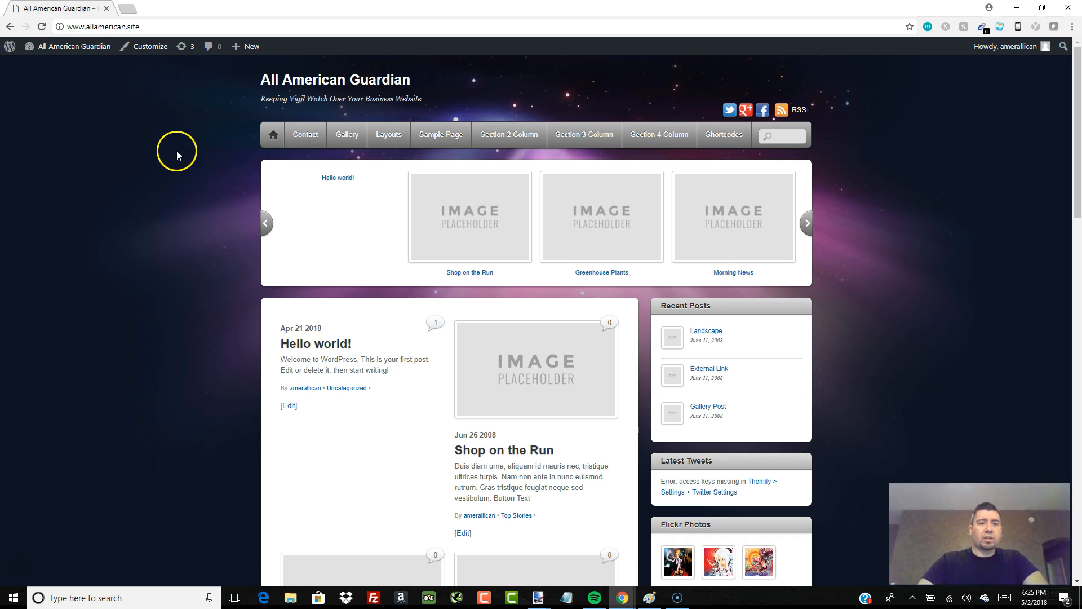
{"action": "left_click", "coordinate": [61, 49]}
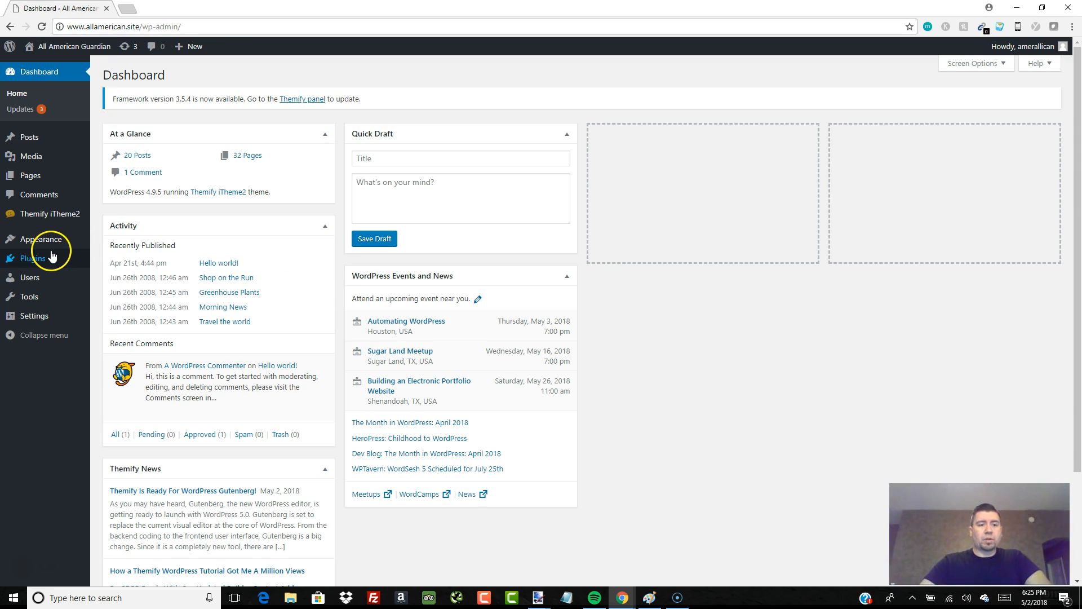
Reopen the installed plugins list and go to the page for adding new plugins.
{"action": "left_click", "coordinate": [43, 263]}
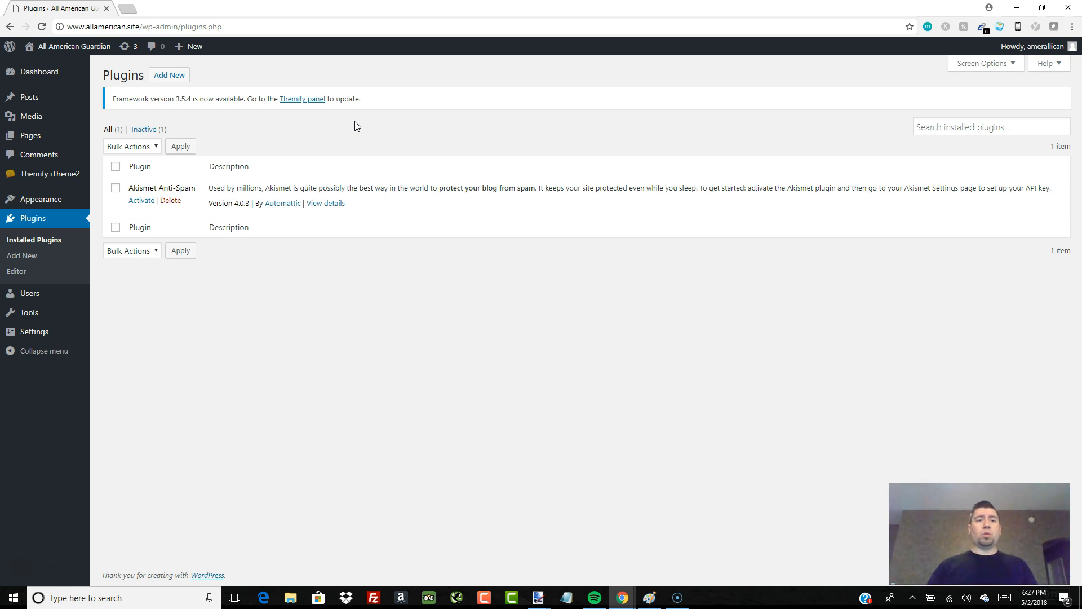
{"action": "left_click", "coordinate": [183, 80]}
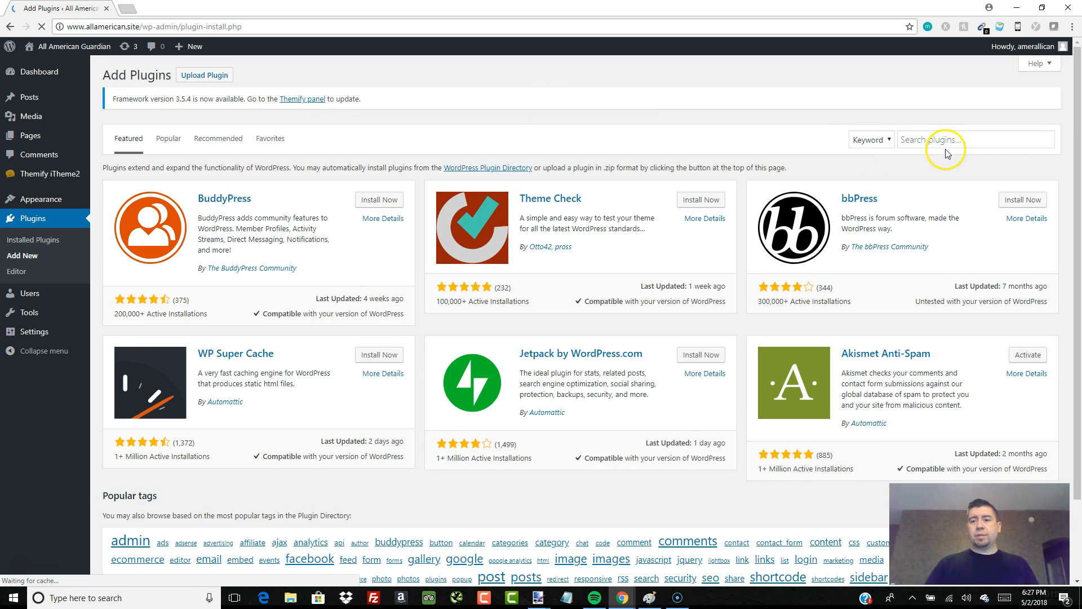
Search the plugin directory for "all in one seo" and check when All in One SEO Pack was last updated.
{"action": "left_click", "coordinate": [948, 141]}
{"action": "type", "text": "all in one "}
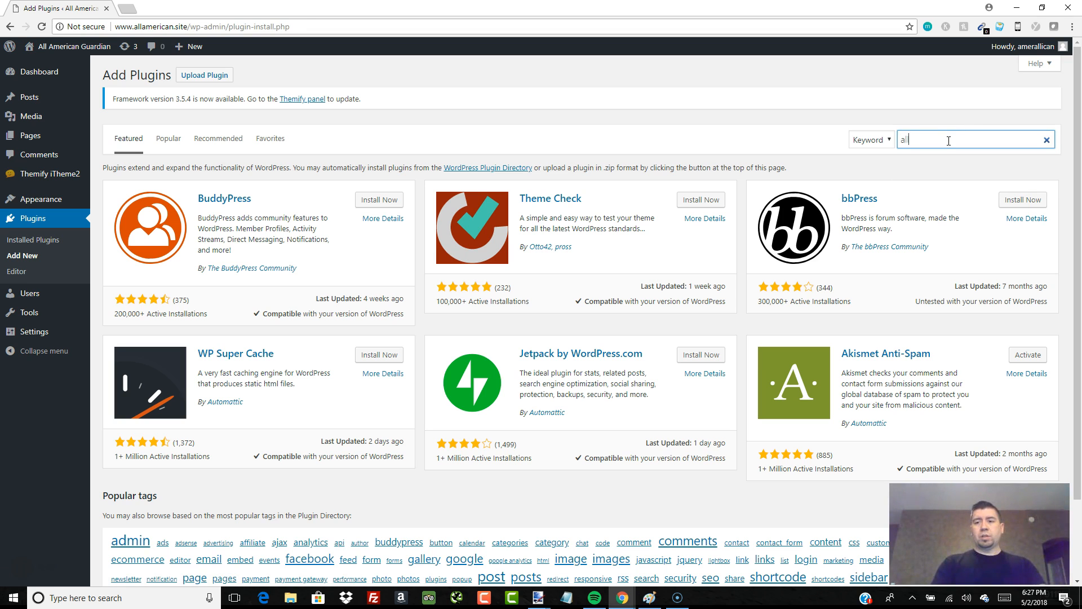
{"action": "type", "text": "seo"}
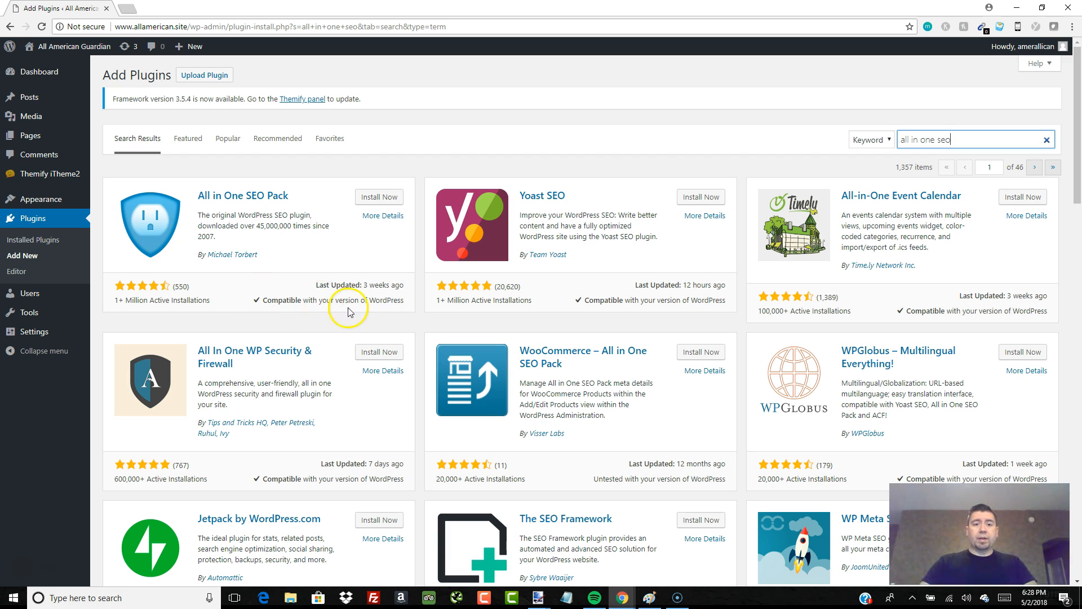
{"action": "left_click_drag", "start_coordinate": [314, 285], "coordinate": [406, 286]}
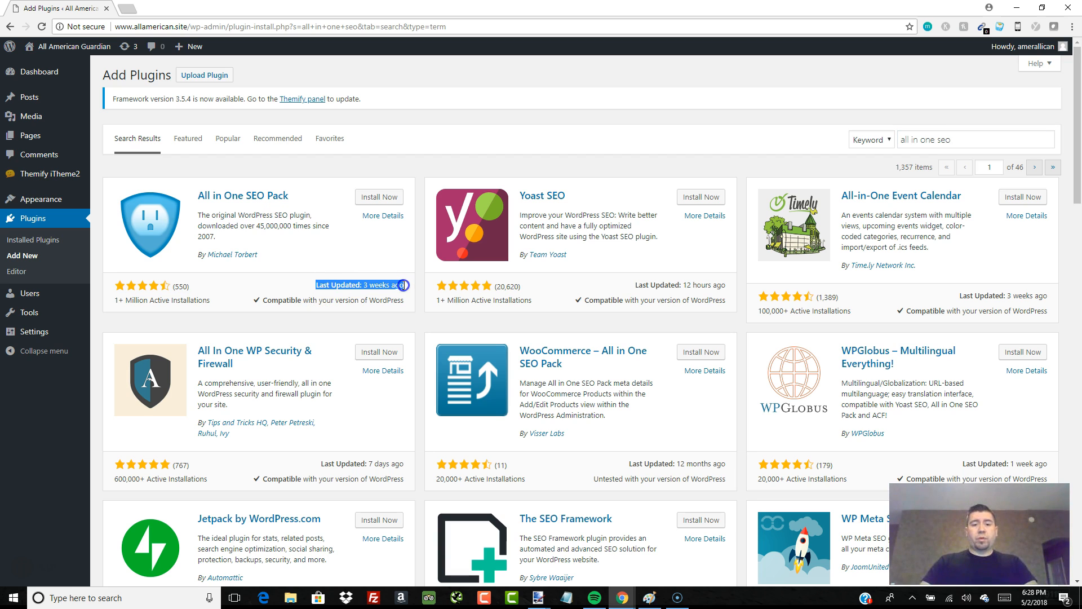
{"action": "left_click", "coordinate": [387, 250]}
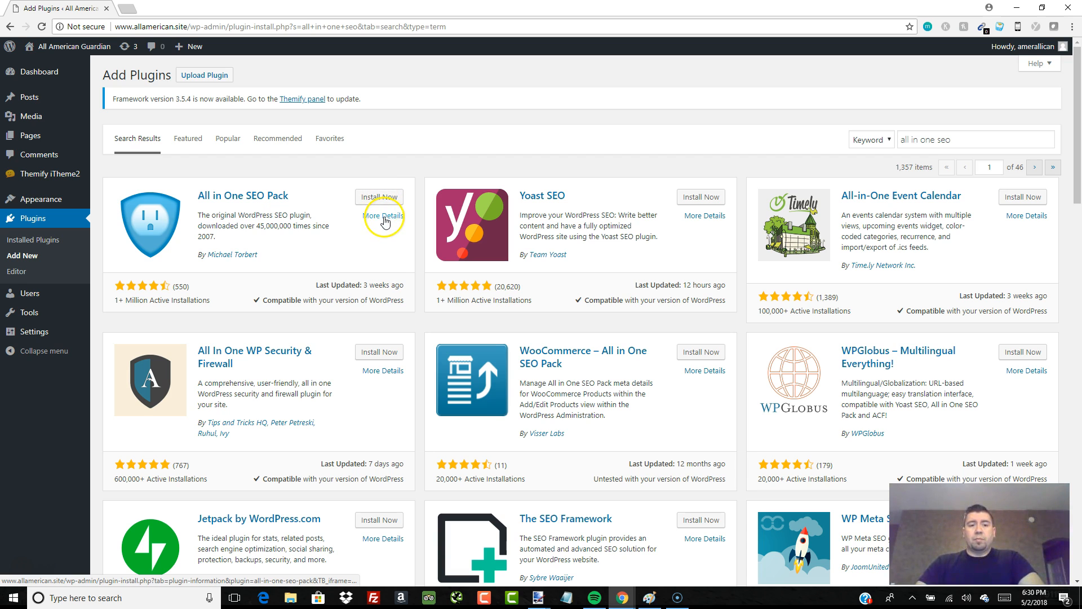
Search the plugin directory for "yoast" and clear the search term.
{"action": "left_click_drag", "start_coordinate": [958, 140], "coordinate": [792, 163]}
{"action": "type", "text": "yoast"}
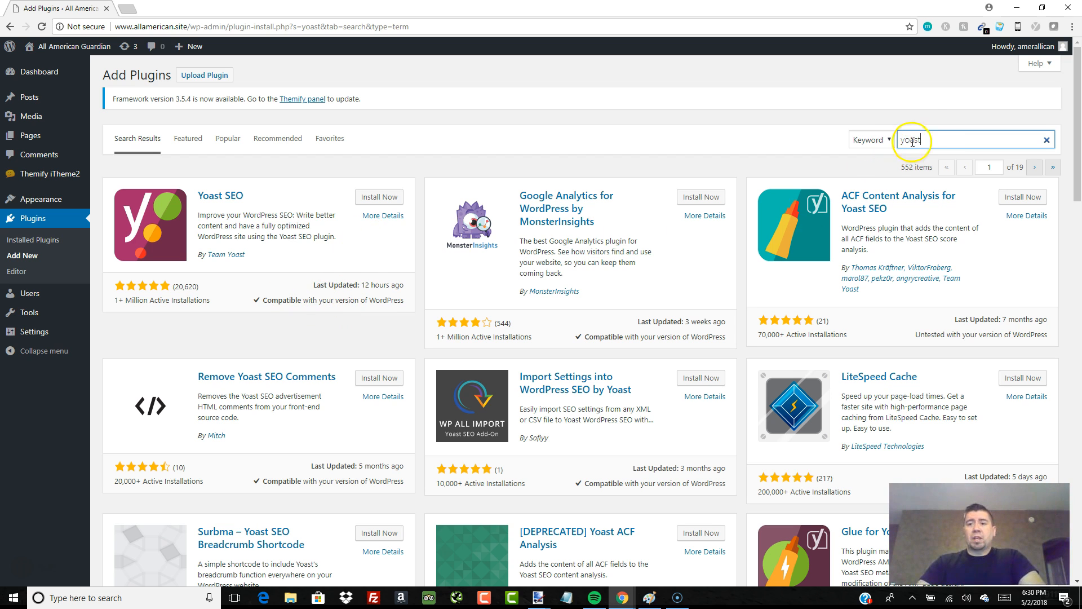
{"action": "left_click_drag", "start_coordinate": [927, 139], "coordinate": [883, 151]}
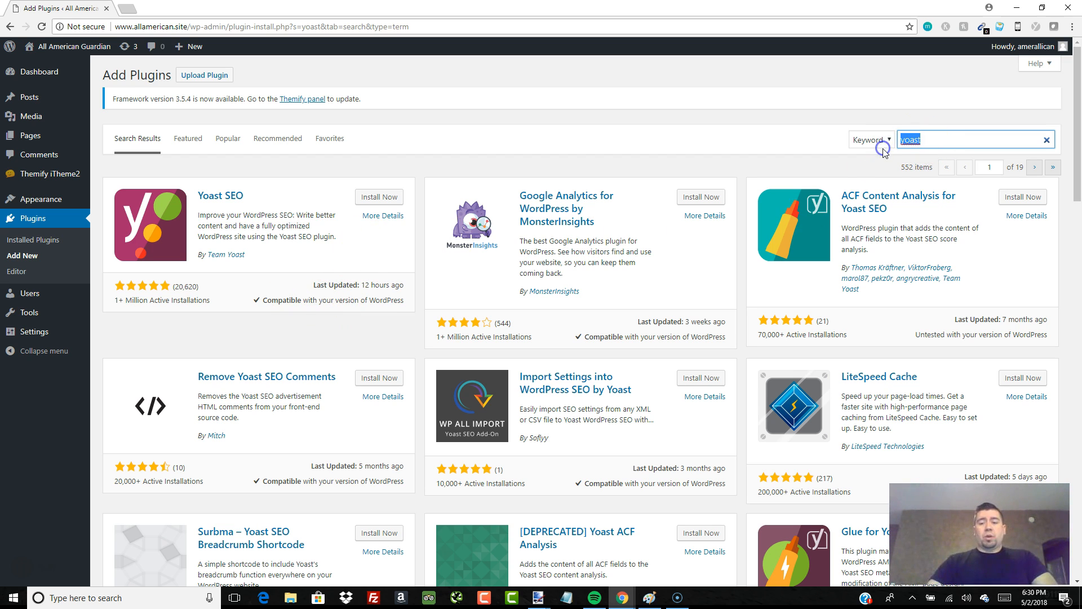
{"action": "key", "text": "BackSpace"}
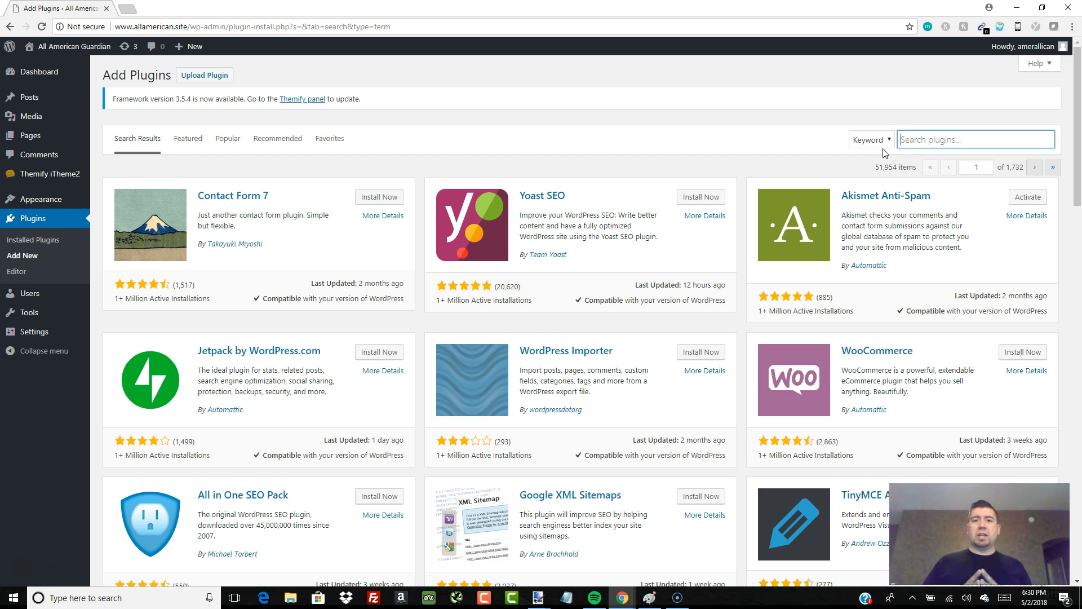
Find The SEO Framework by searching for "The seo framework", and install and activate it.
{"action": "left_click", "coordinate": [916, 139]}
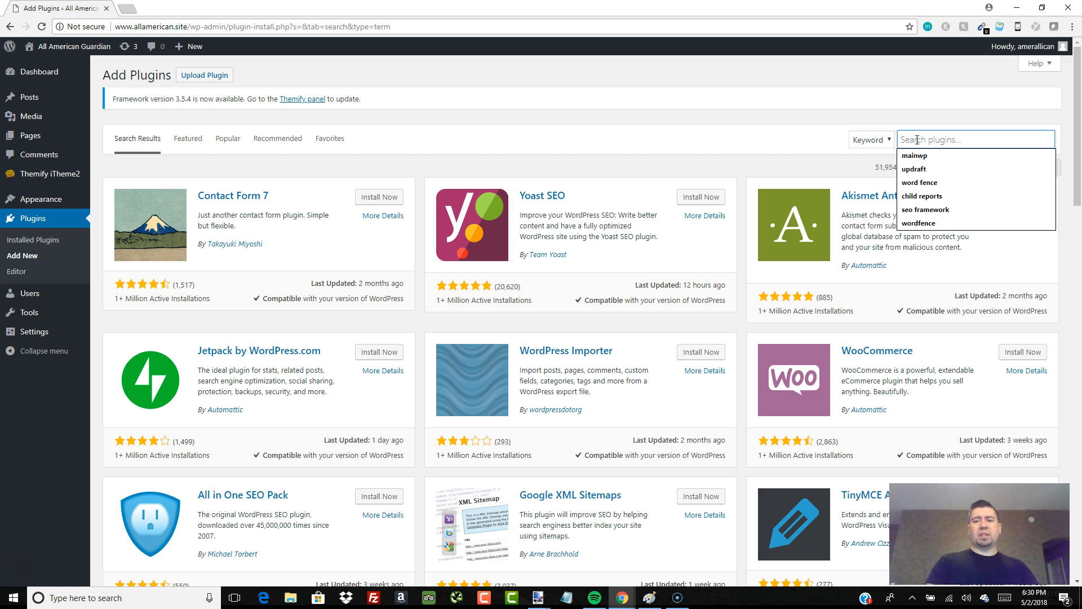
{"action": "type", "text": "The seo framework"}
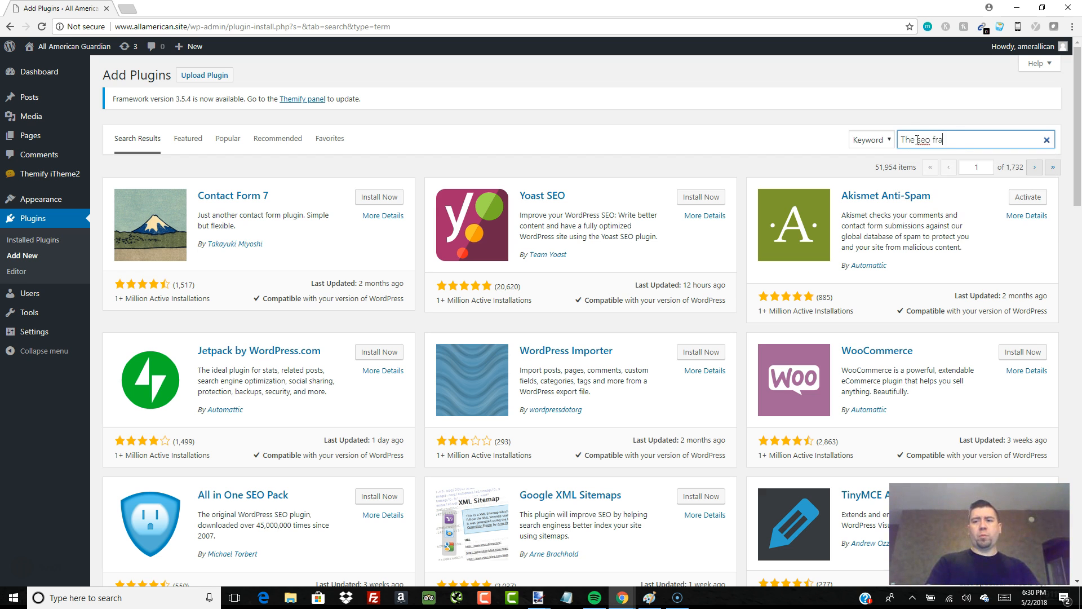
{"action": "left_click", "coordinate": [125, 297]}
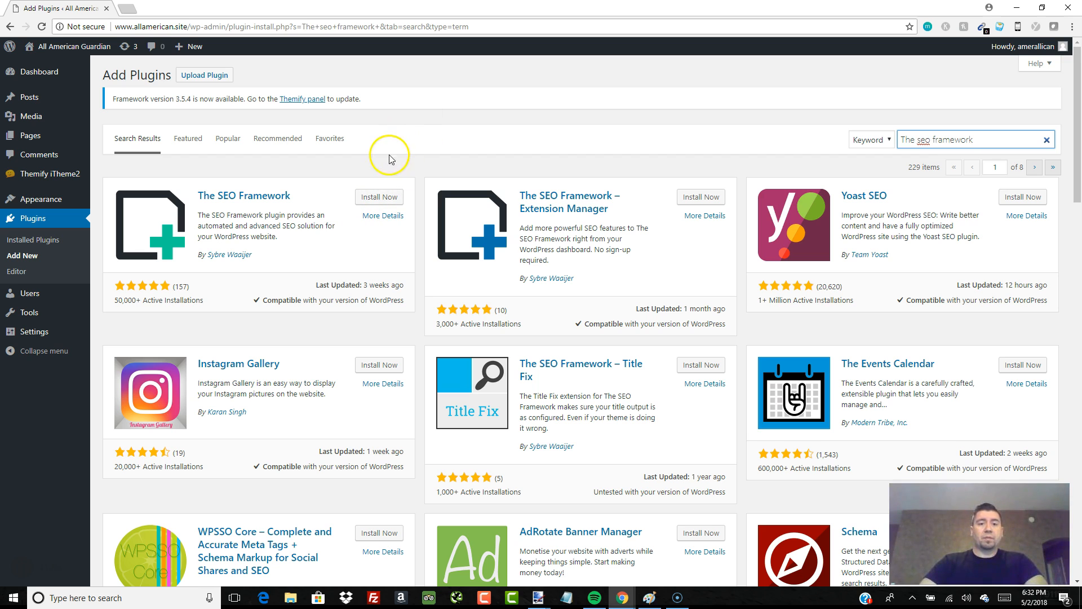
{"action": "left_click", "coordinate": [382, 171]}
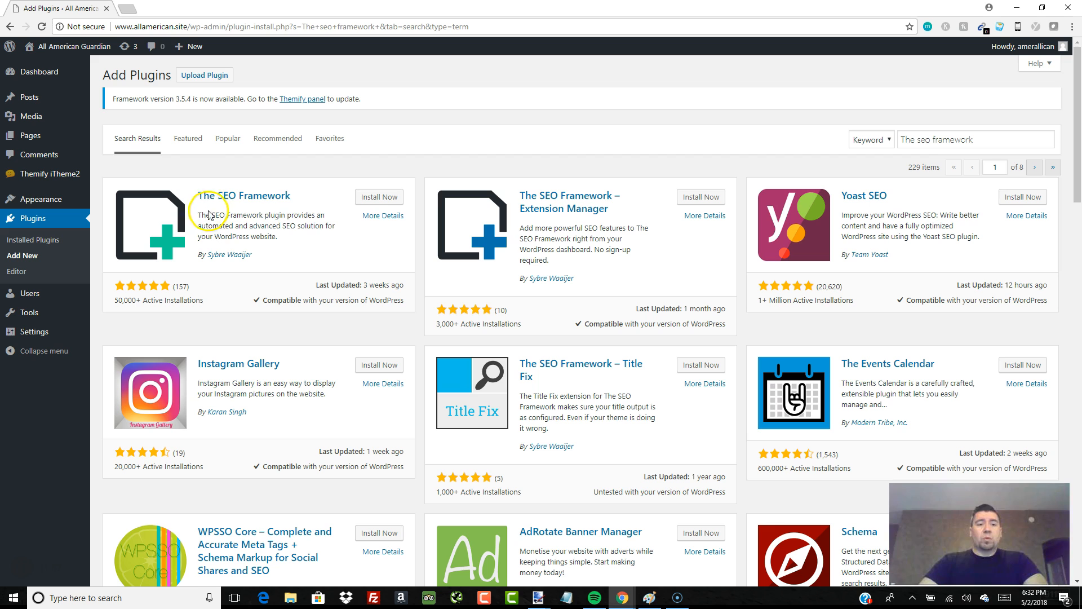
{"action": "left_click", "coordinate": [382, 197]}
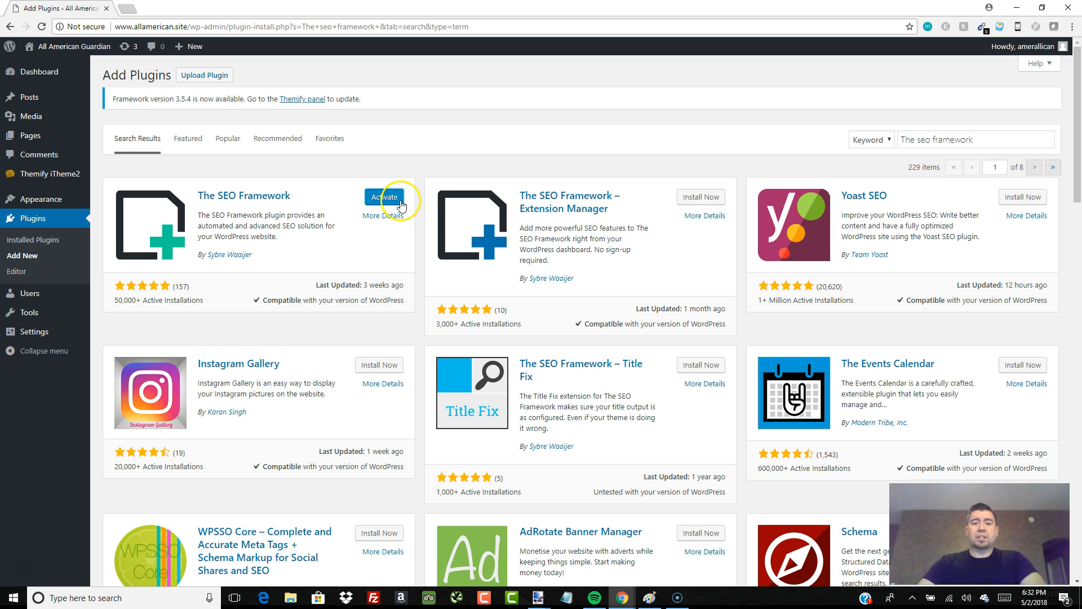
{"action": "left_click", "coordinate": [385, 198]}
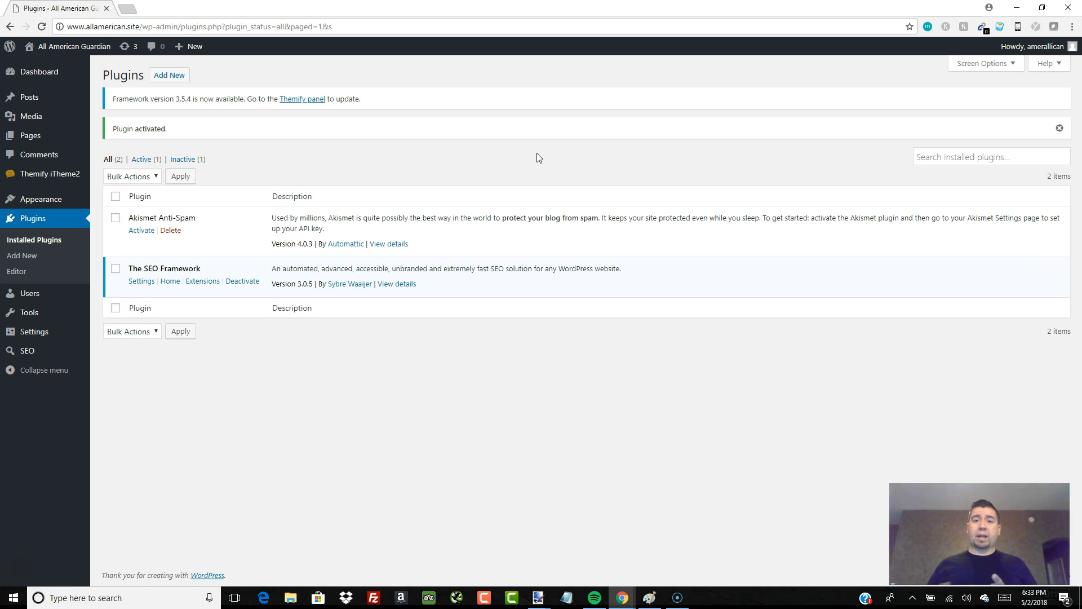
Search the installed plugins for "updraft".
{"action": "left_click", "coordinate": [963, 157]}
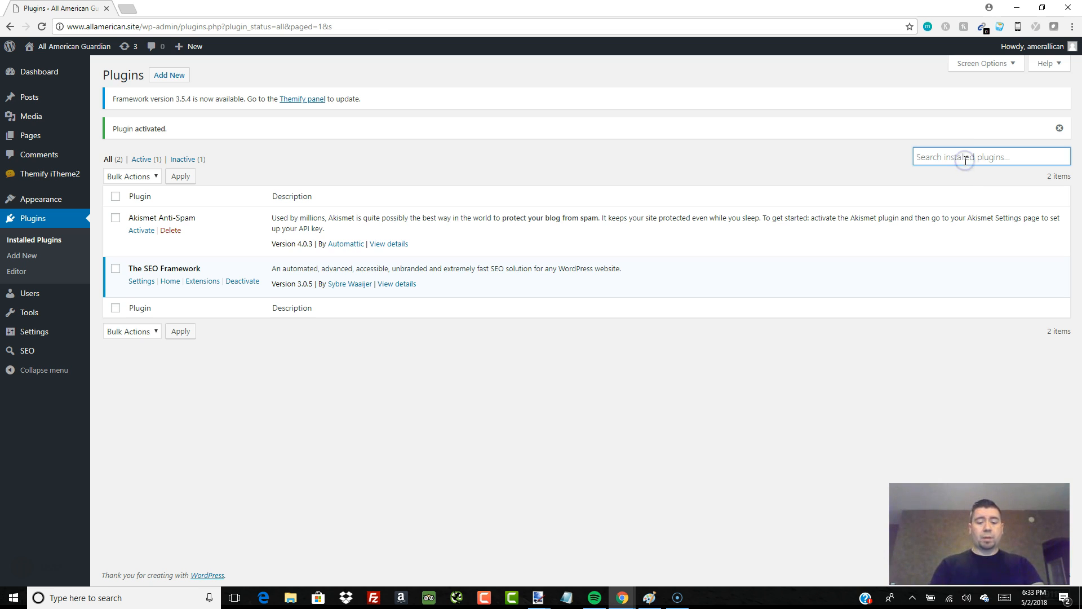
{"action": "type", "text": "updraft"}
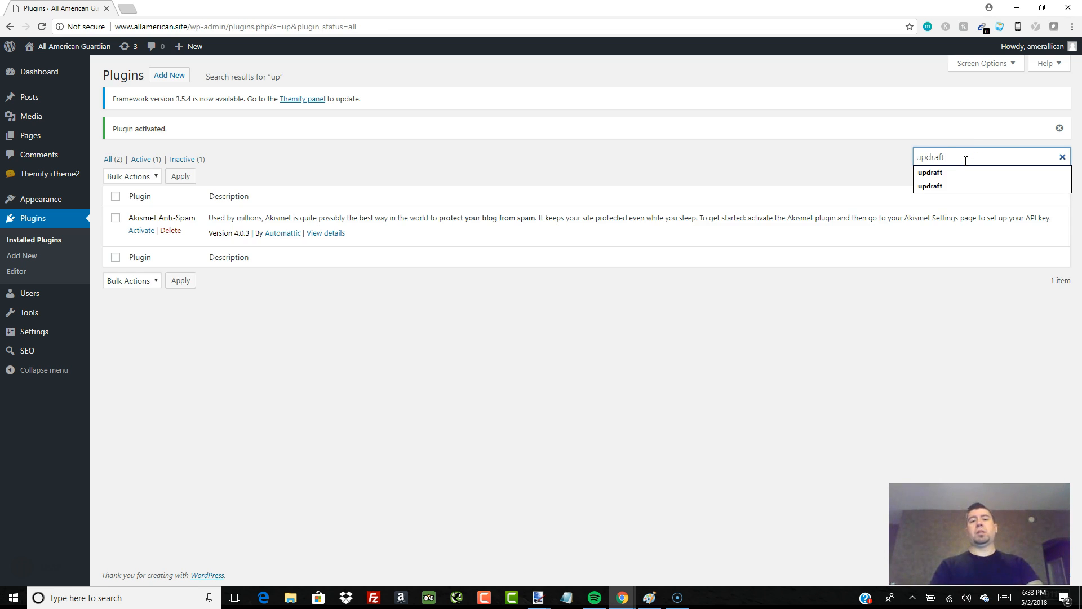
{"action": "key", "text": "Return"}
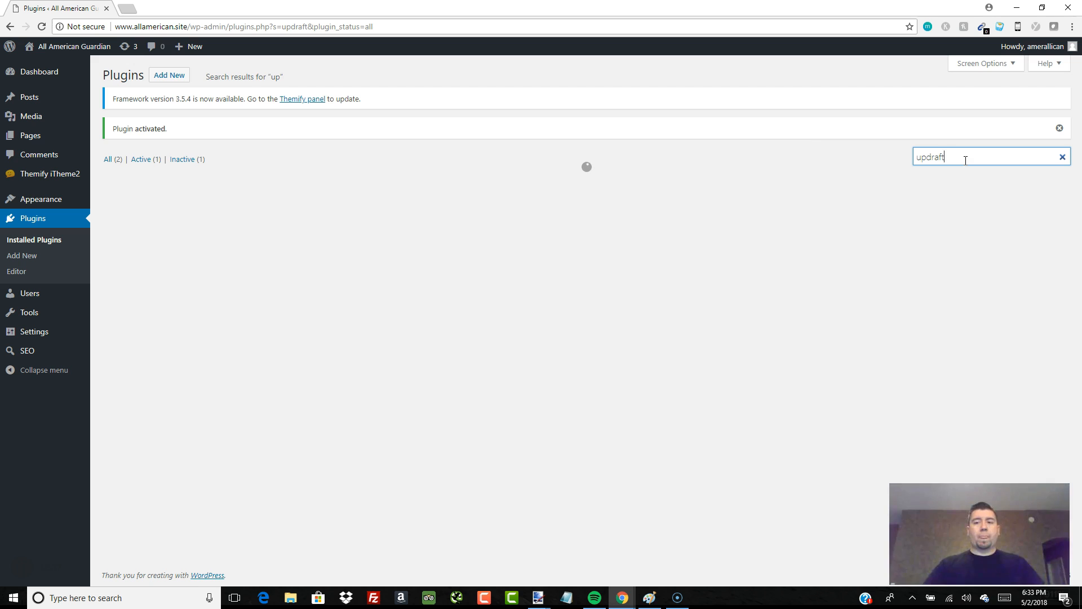
Search the directory of new plugins for "updraft", and install and activate the UpdraftPlus WordPress Backup Plugin.
{"action": "left_click", "coordinate": [158, 77]}
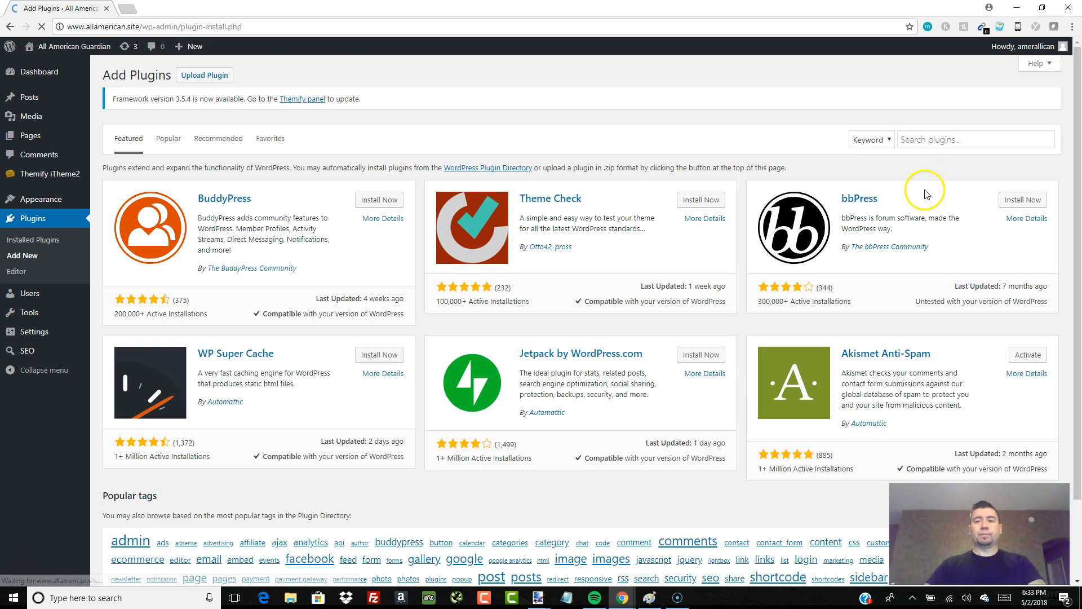
{"action": "left_click", "coordinate": [942, 140]}
{"action": "type", "text": "updraft"}
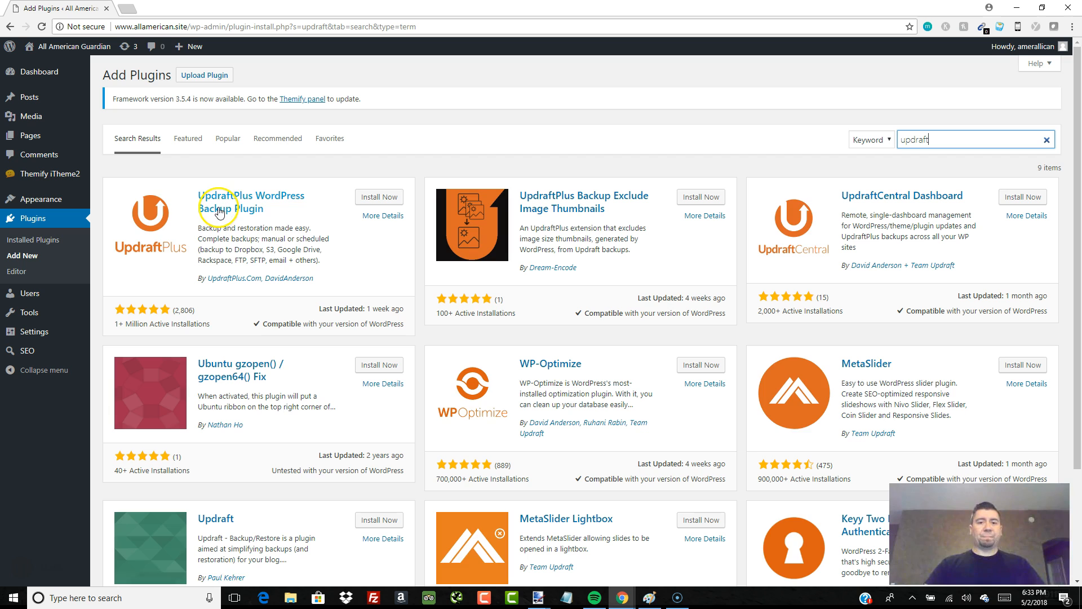
{"action": "left_click", "coordinate": [387, 199]}
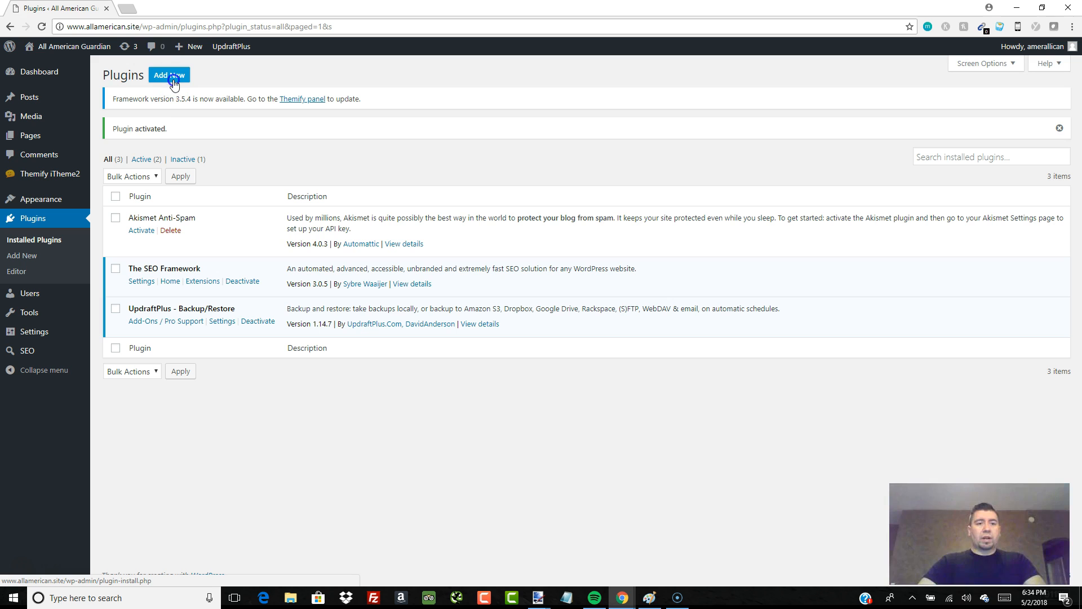
Search the new plugins for "smush", install and activate Smush Image Compression and Optimization, and skip its quick setup.
{"action": "left_click", "coordinate": [171, 78]}
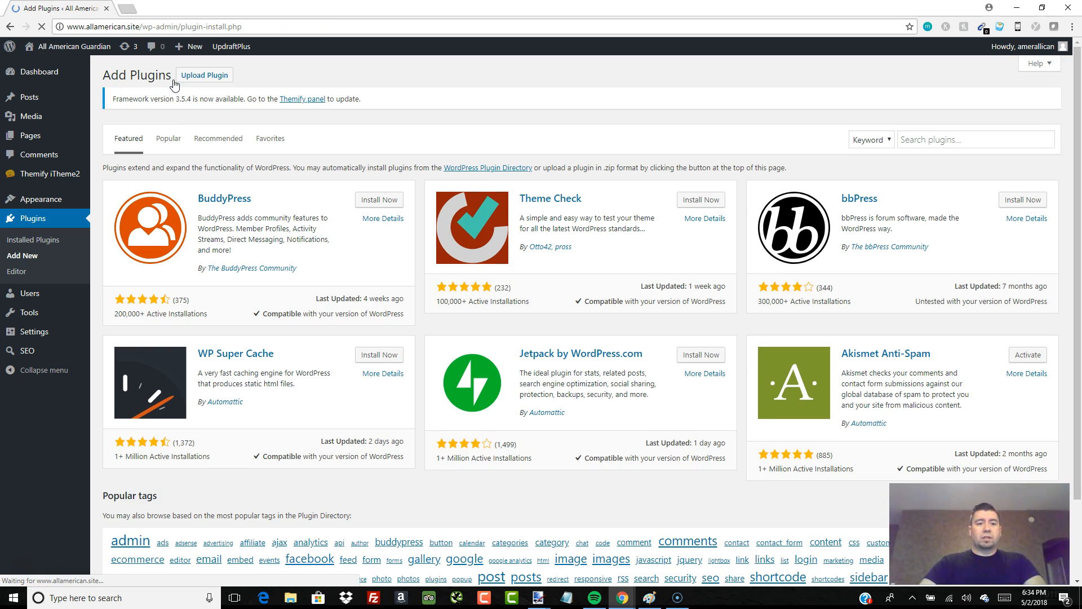
{"action": "left_click", "coordinate": [938, 144]}
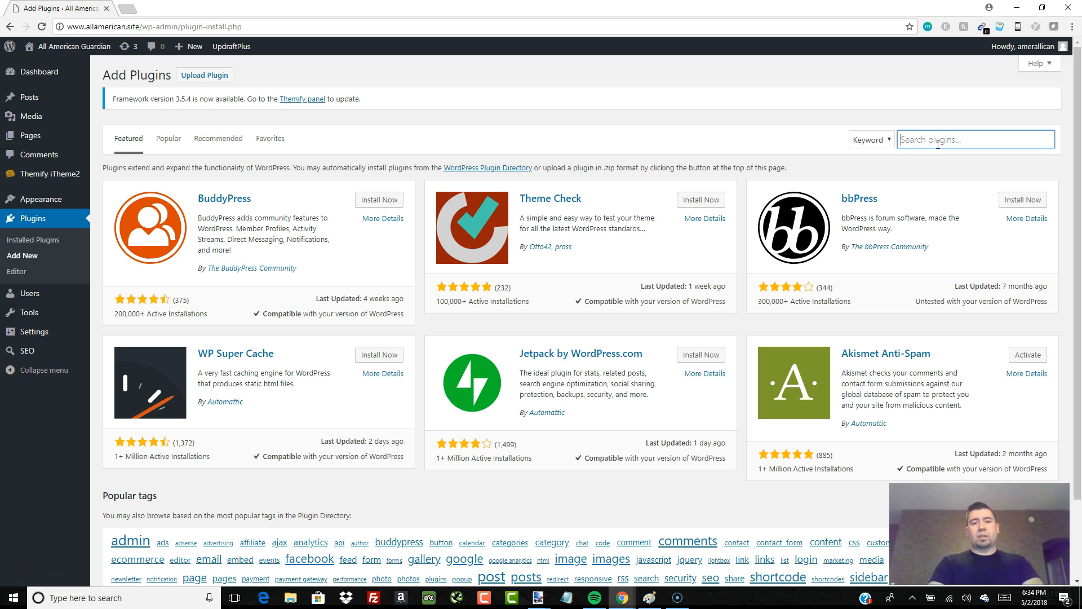
{"action": "type", "text": "sm"}
{"action": "key", "text": "BackSpace"}
{"action": "type", "text": "mush"}
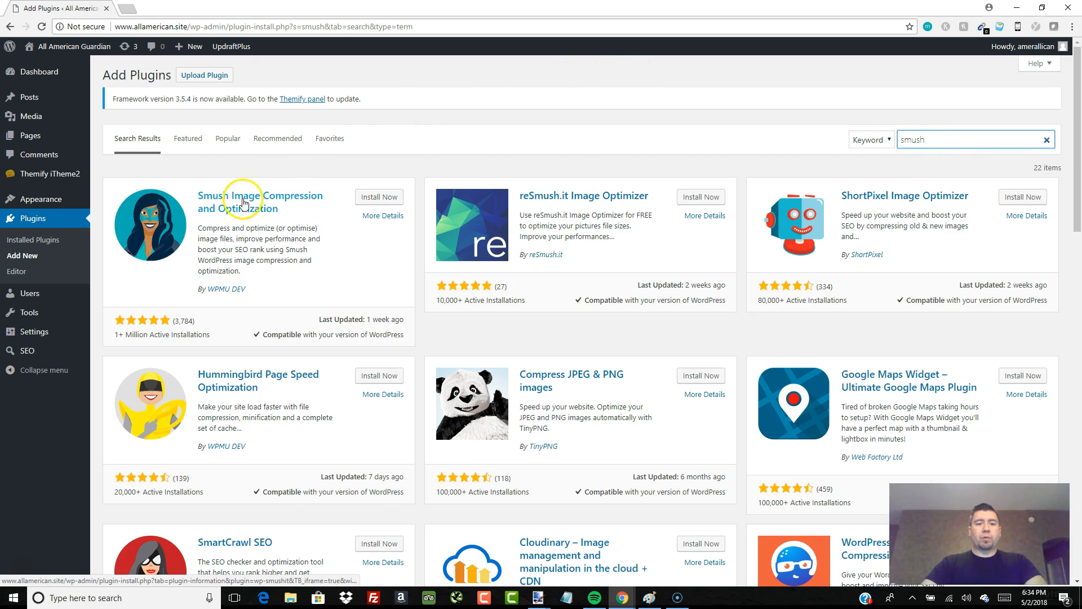
{"action": "left_click", "coordinate": [370, 198]}
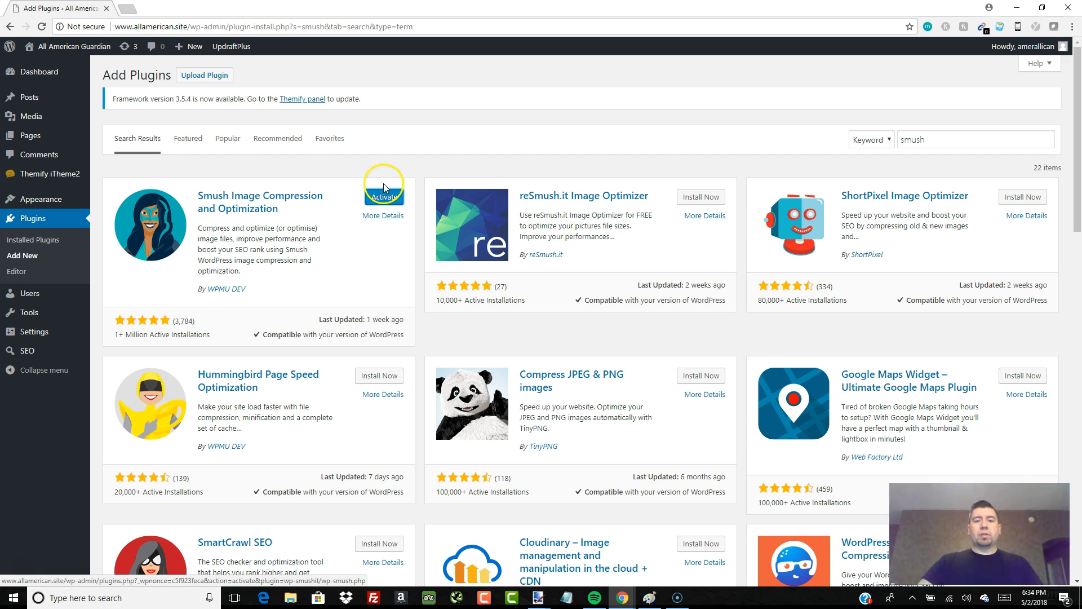
{"action": "left_click", "coordinate": [389, 198]}
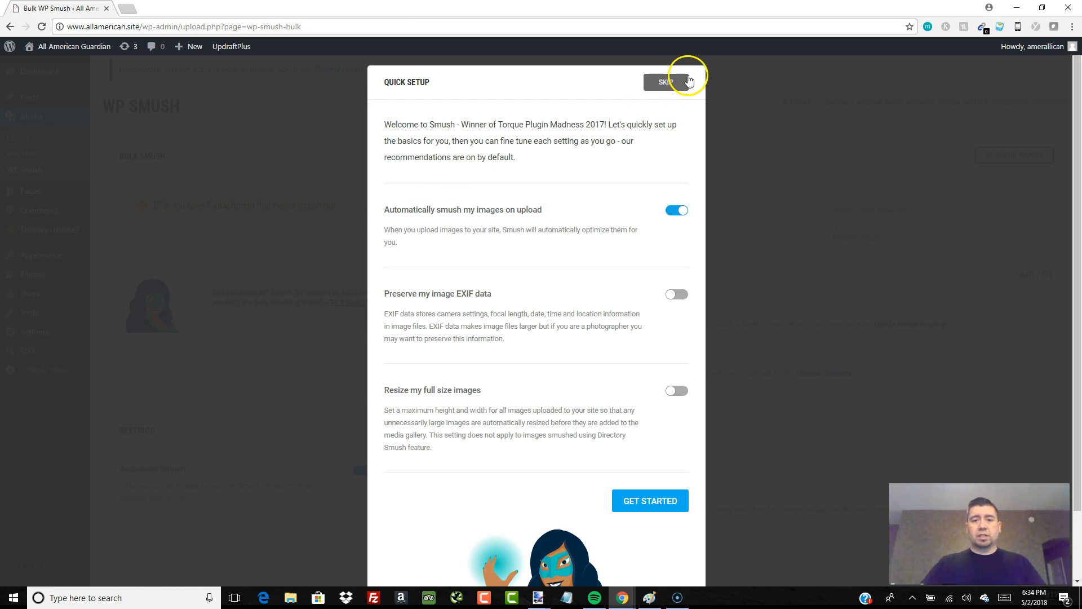
{"action": "left_click", "coordinate": [677, 86]}
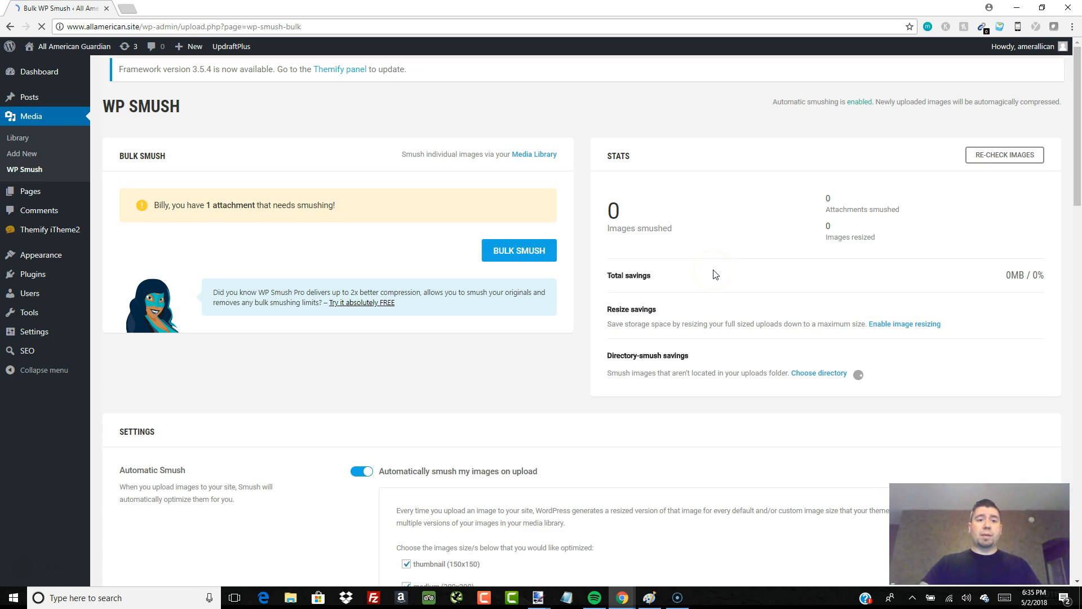
{"action": "left_click", "coordinate": [576, 364]}
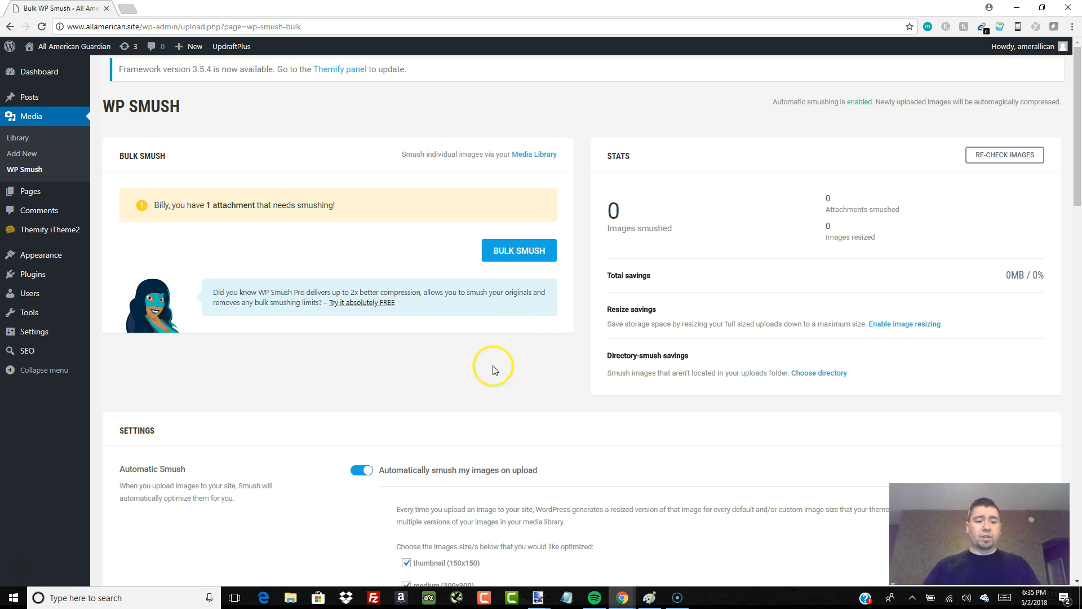
{"action": "mouse_move", "coordinate": [623, 603]}
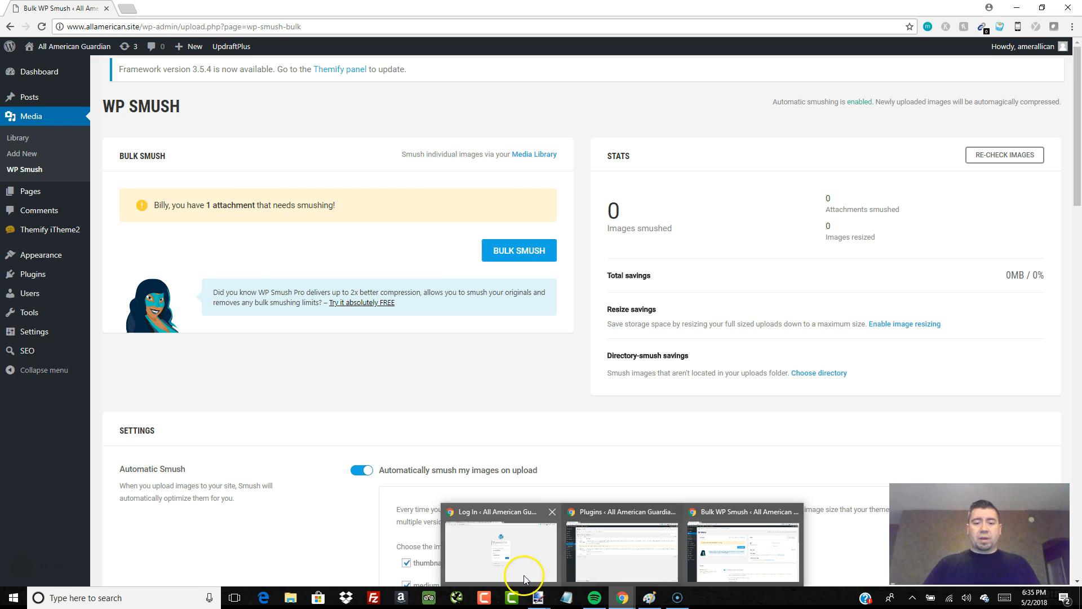
{"action": "left_click", "coordinate": [614, 564]}
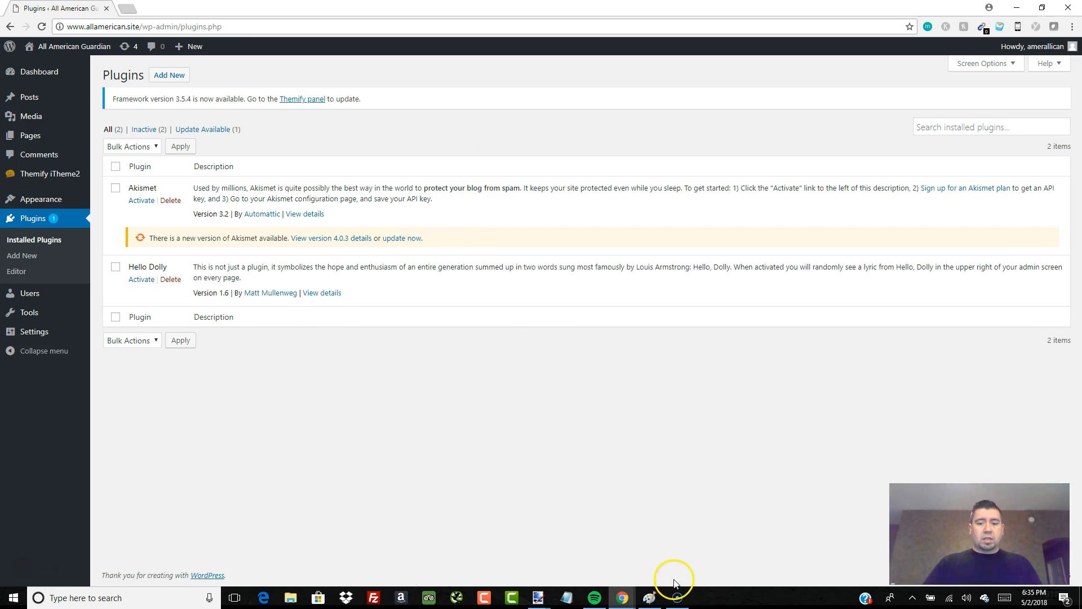
{"action": "mouse_move", "coordinate": [640, 596]}
{"action": "left_click", "coordinate": [726, 558]}
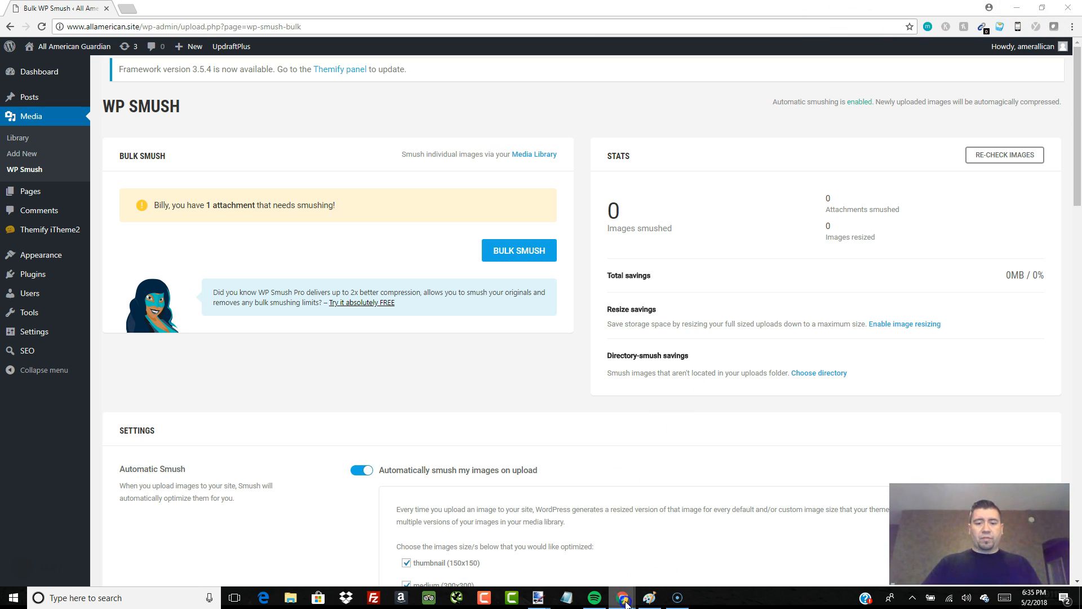
Review the installed plugins list of allamericanguardian.com in the other browser window and return to the WP Smush page.
{"action": "mouse_move", "coordinate": [647, 596]}
{"action": "left_click", "coordinate": [499, 543]}
{"action": "left_click", "coordinate": [163, 8]}
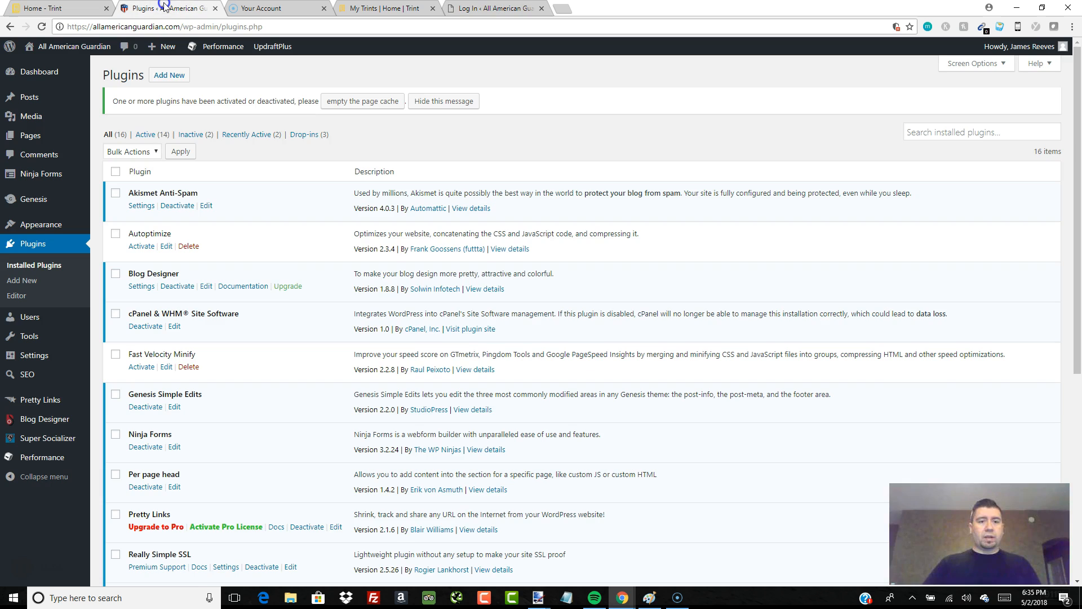
{"action": "scroll", "coordinate": [333, 313], "scroll_direction": "down", "scroll_amount": 1}
{"action": "scroll", "coordinate": [332, 314], "scroll_direction": "down", "scroll_amount": 2}
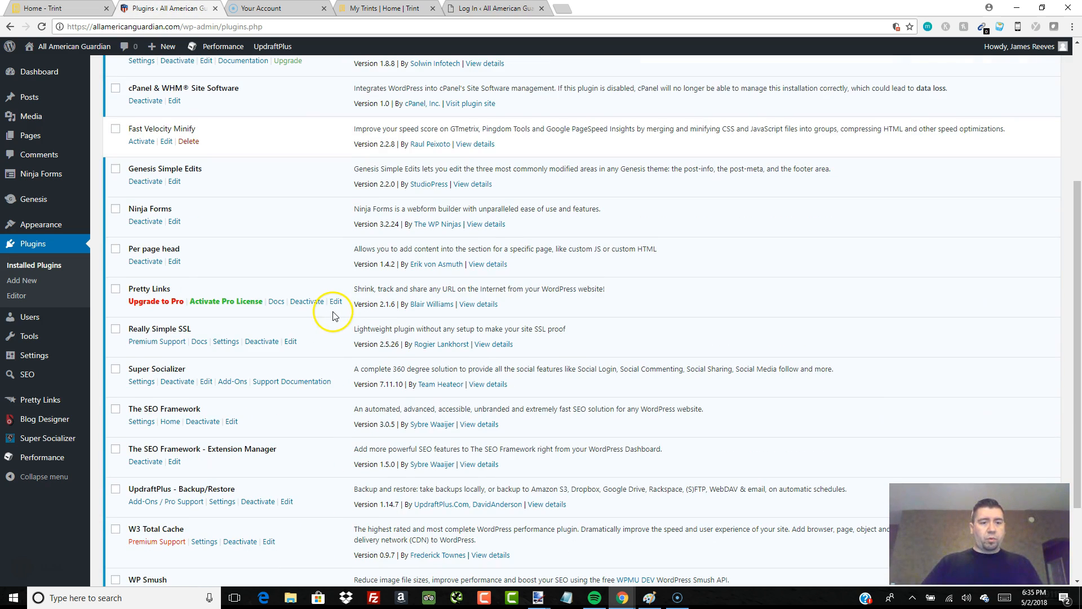
{"action": "scroll", "coordinate": [226, 169], "scroll_direction": "down", "scroll_amount": 2}
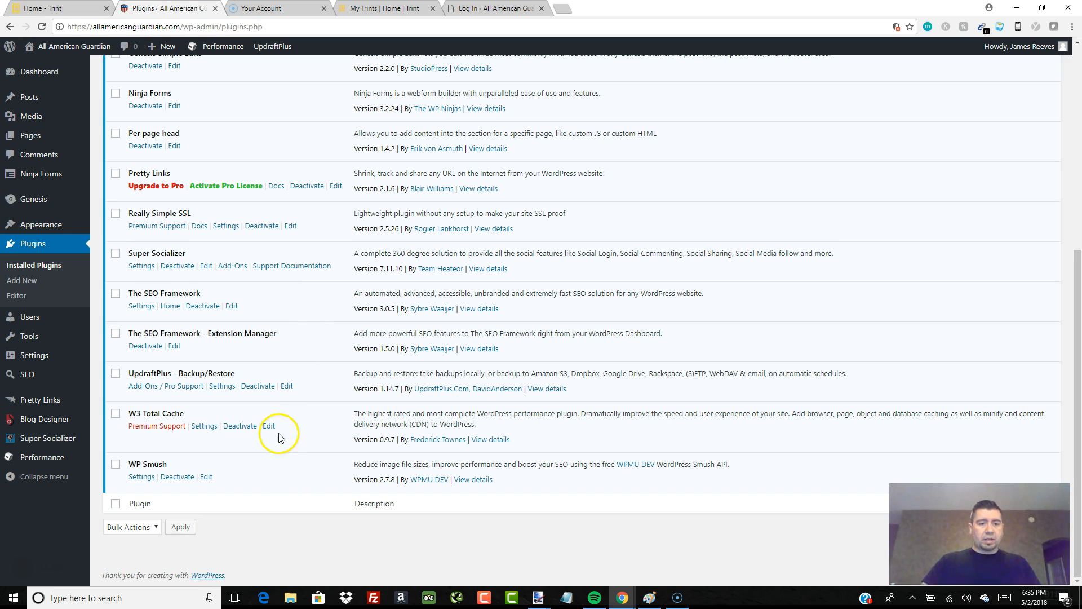
{"action": "scroll", "coordinate": [273, 432], "scroll_direction": "up", "scroll_amount": 2}
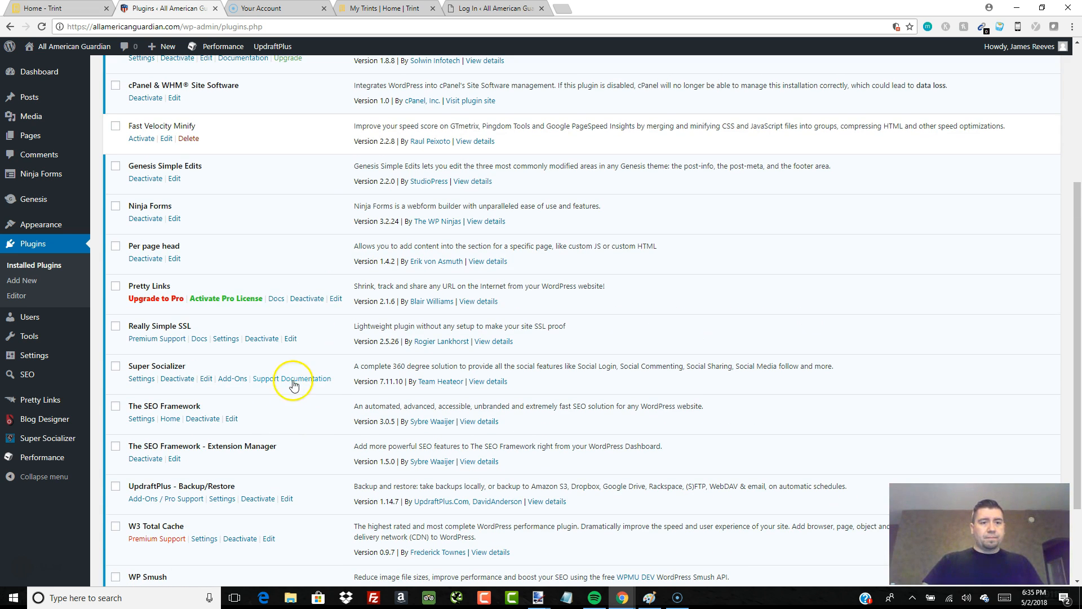
{"action": "scroll", "coordinate": [279, 261], "scroll_direction": "up", "scroll_amount": 2}
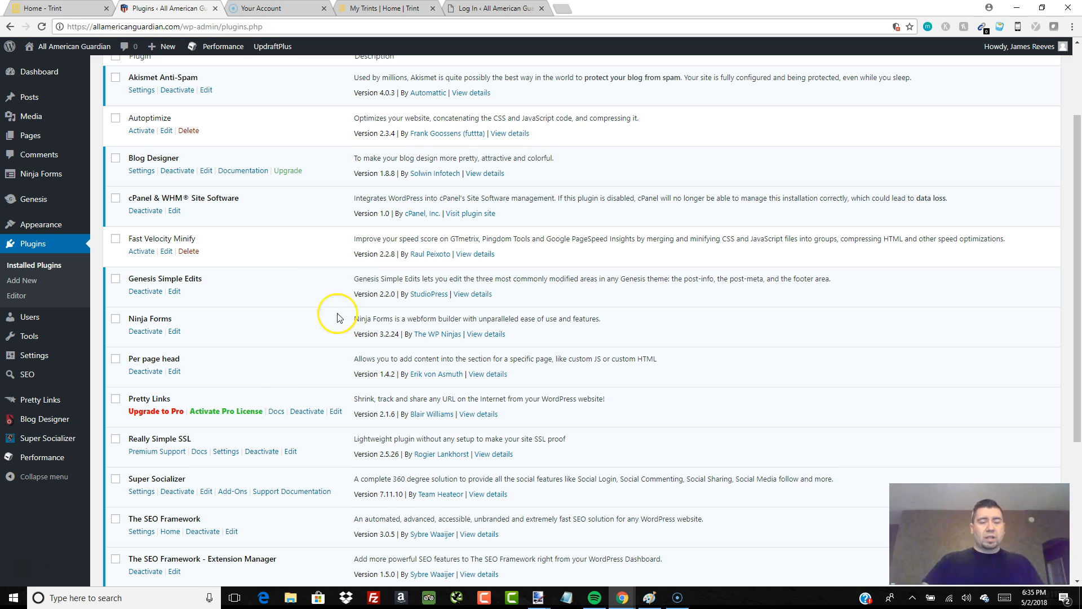
{"action": "left_click", "coordinate": [1017, 8]}
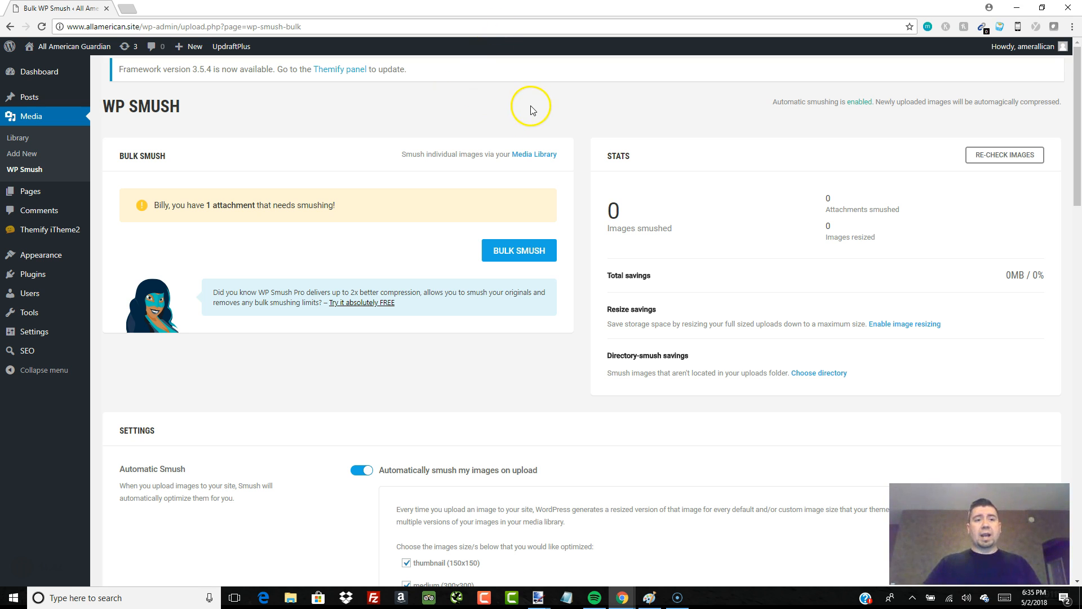
Search the directory of new plugins for "ninja forms", and install and activate Ninja Forms – The Easy and Powerful Forms Builder.
{"action": "left_click", "coordinate": [33, 275]}
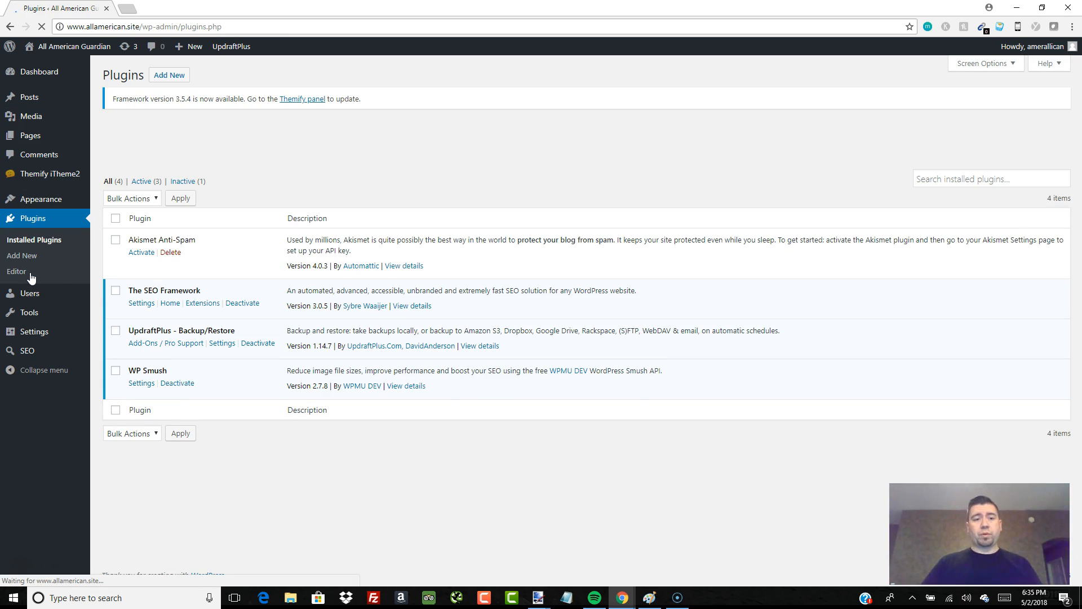
{"action": "left_click", "coordinate": [976, 176]}
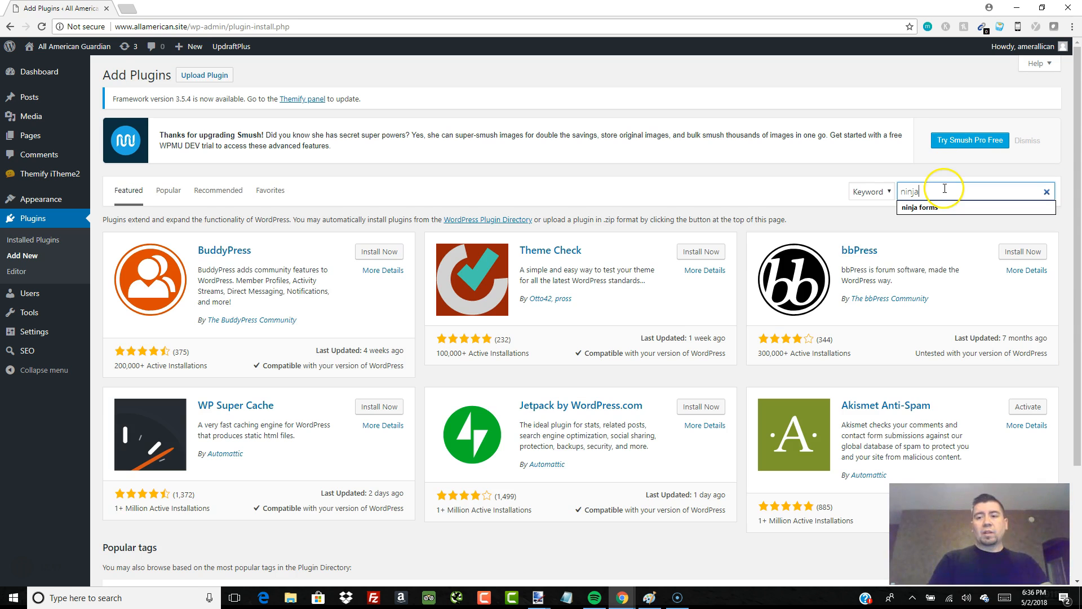
{"action": "type", "text": "forms"}
{"action": "key", "text": "Return"}
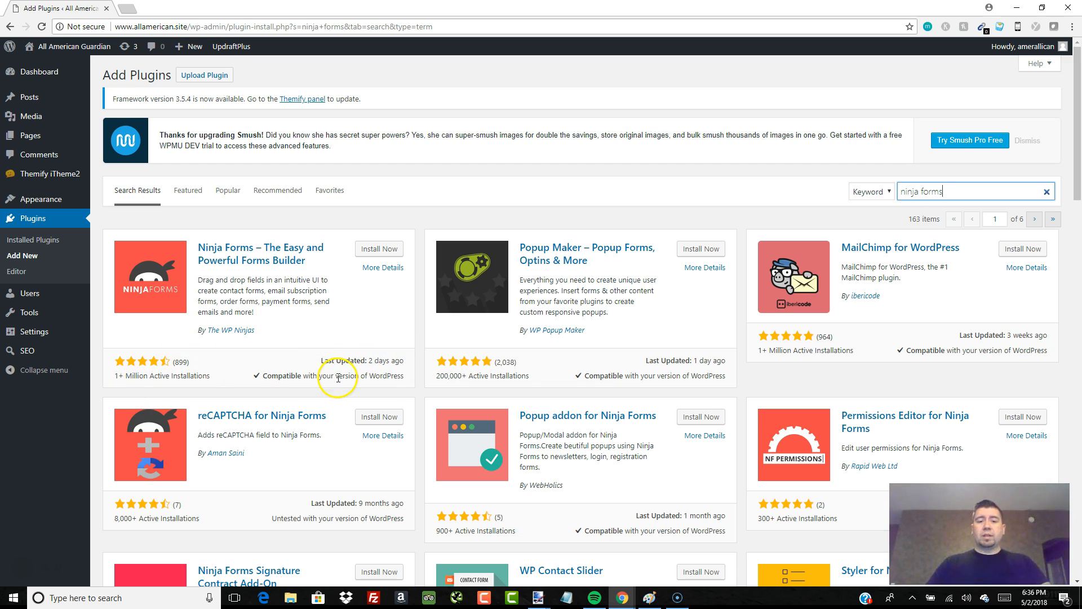
{"action": "left_click", "coordinate": [381, 248]}
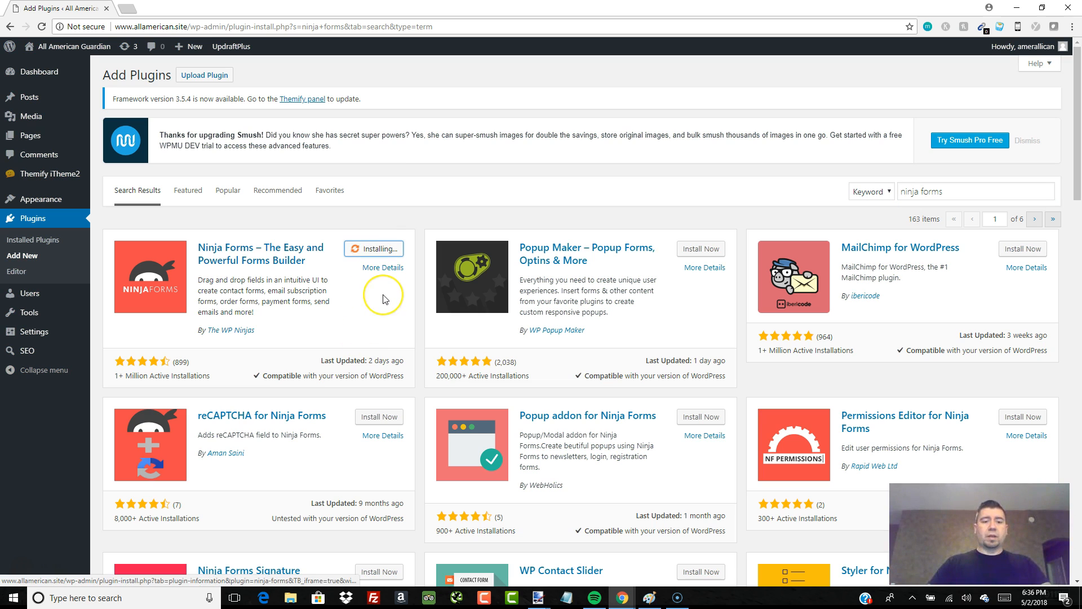
{"action": "left_click", "coordinate": [347, 298]}
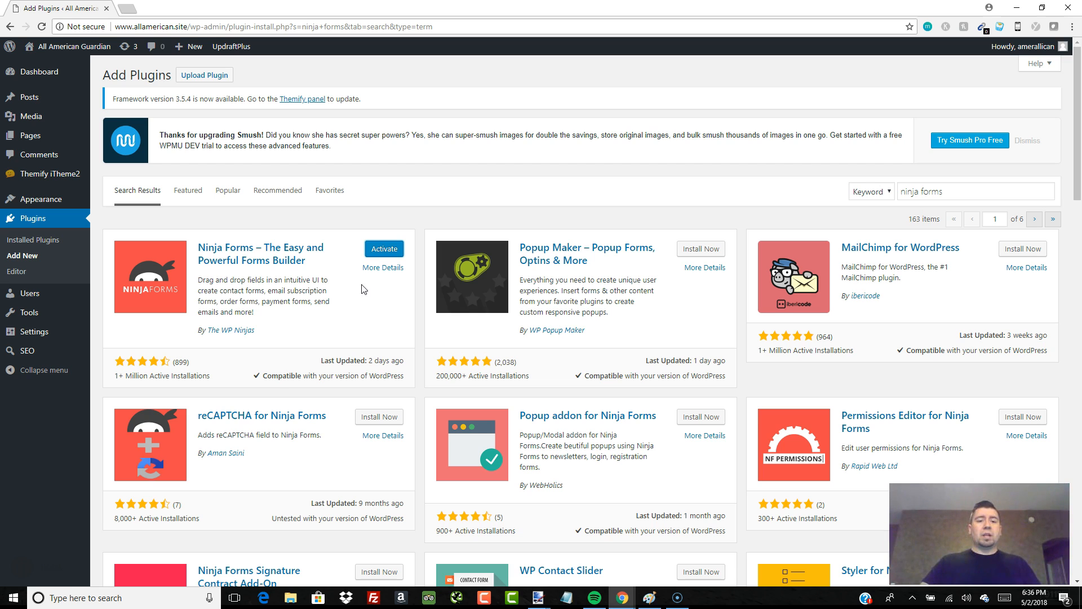
{"action": "left_click", "coordinate": [381, 249]}
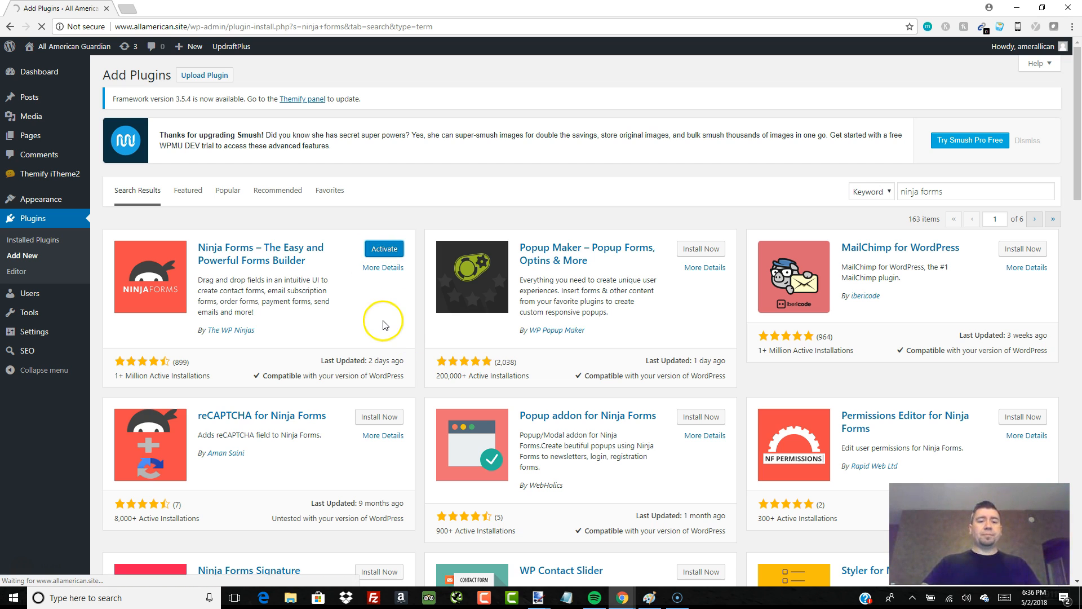